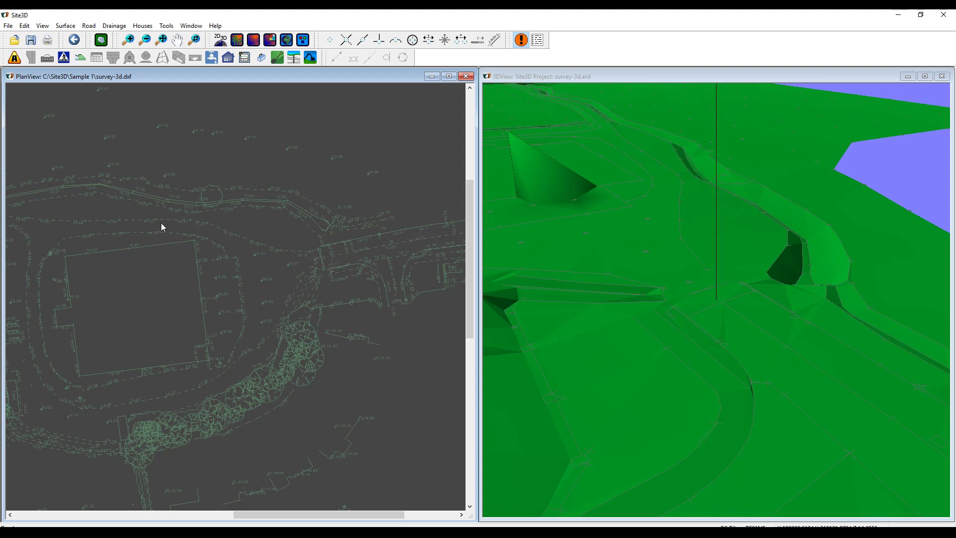
# Step: Zoom the plan in on the existing road junction so the survey levels are readable
pyautogui.scroll(3, 318, 259)
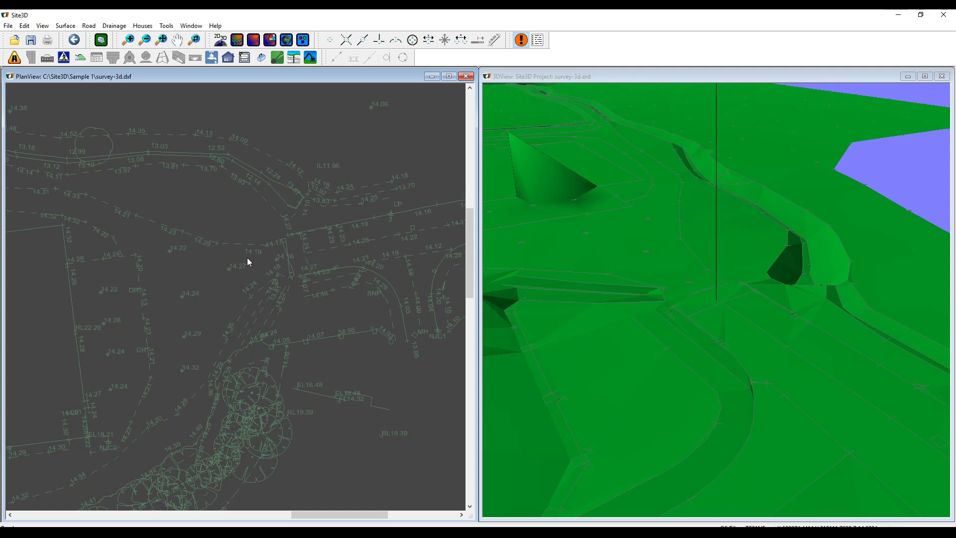
# Step: Start a new centreline at the existing road's end, snapping to that road line's extension
pyautogui.click(15, 58)
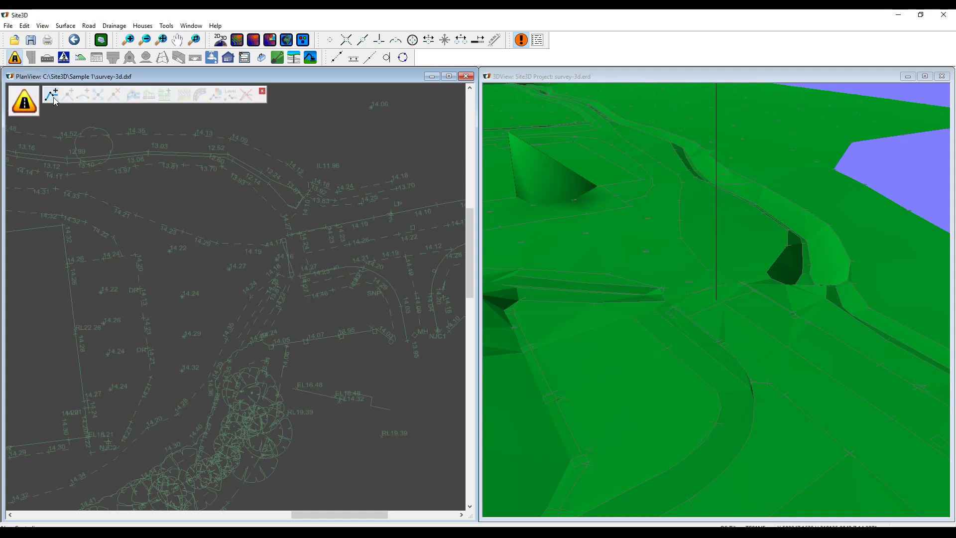
pyautogui.click(52, 95)
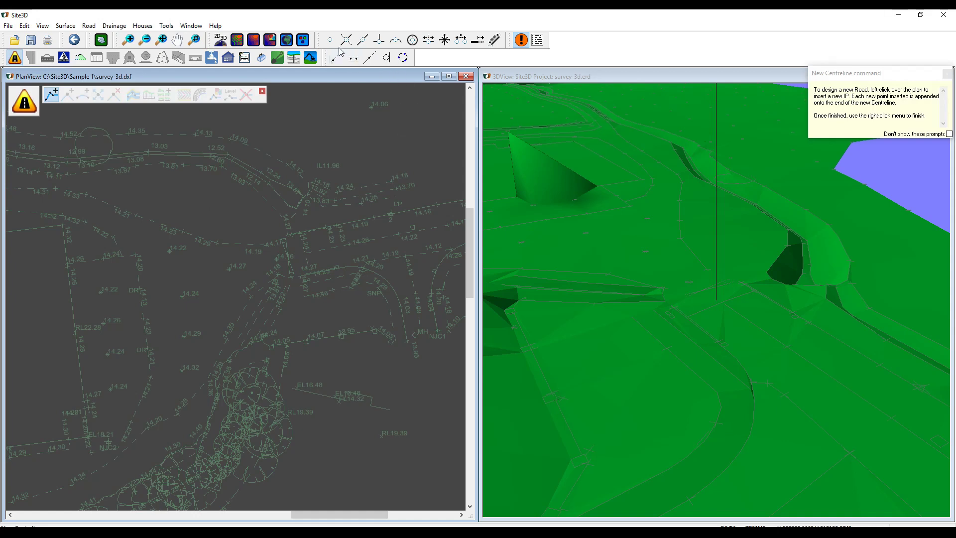
pyautogui.click(307, 251)
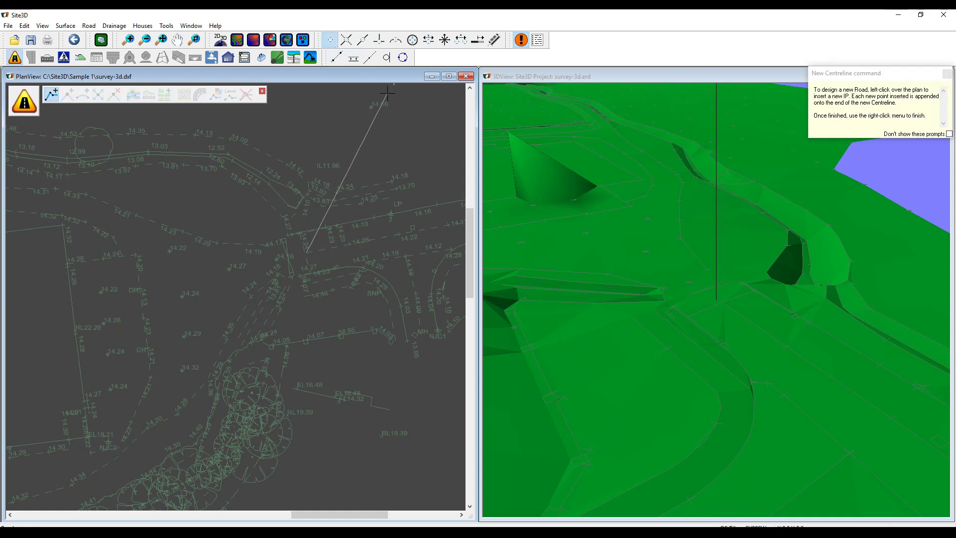
pyautogui.click(370, 59)
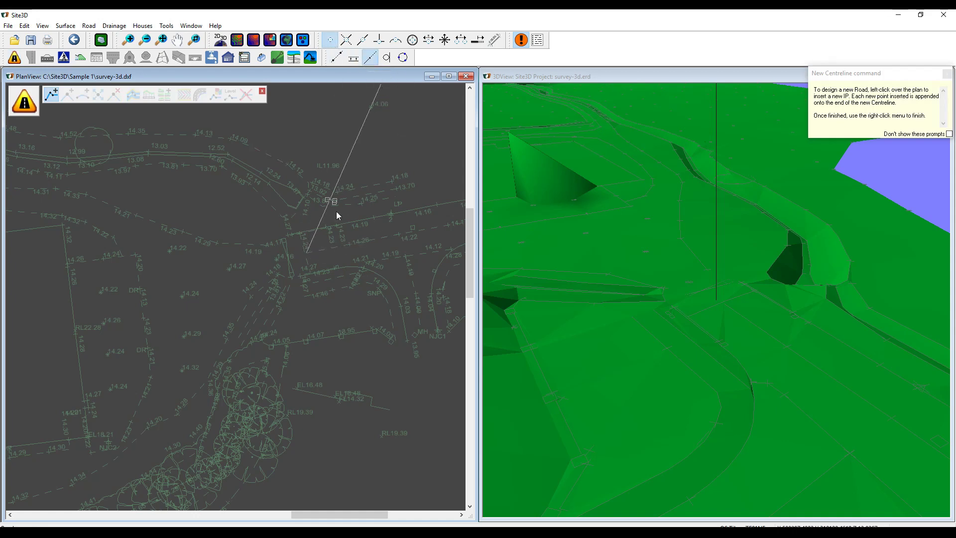
pyautogui.click(323, 250)
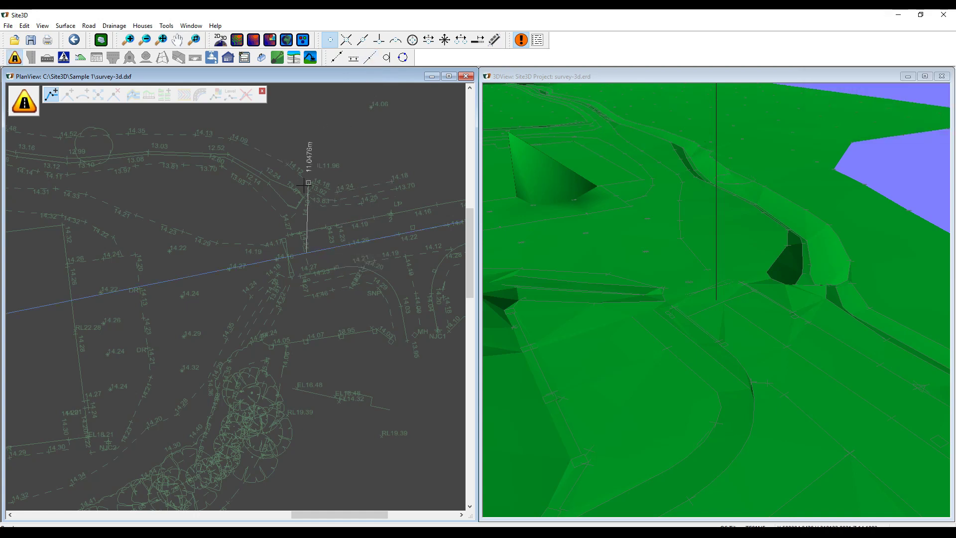
pyautogui.click(363, 42)
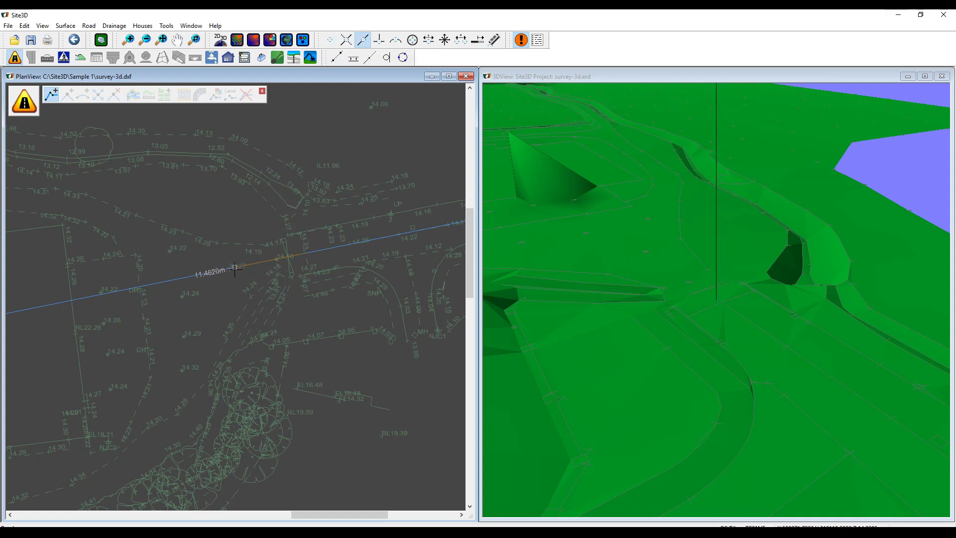
# Step: Place the remaining centreline points, continuing along the road line and then turning west
pyautogui.moveTo(234, 268); pyautogui.dragTo(263, 271, button='middle')
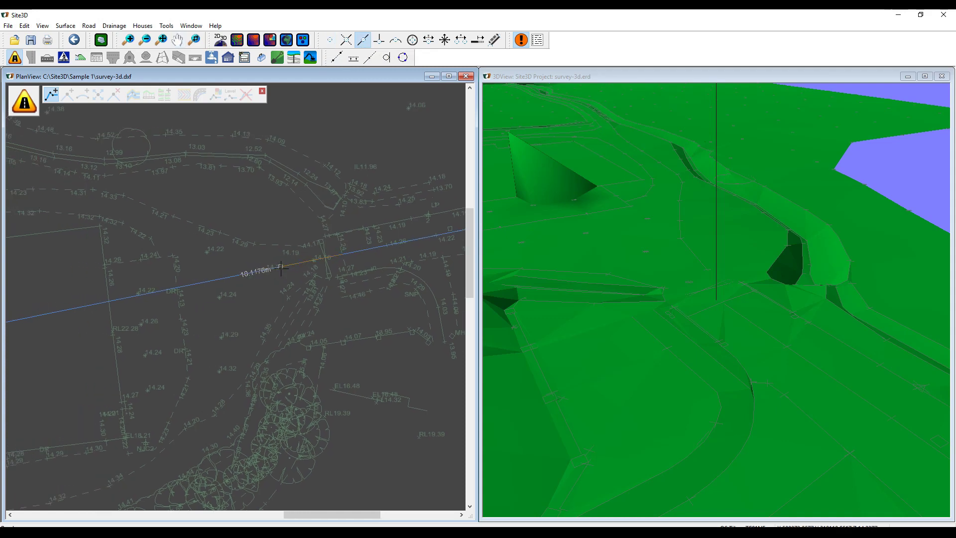
pyautogui.scroll(1, 276, 268)
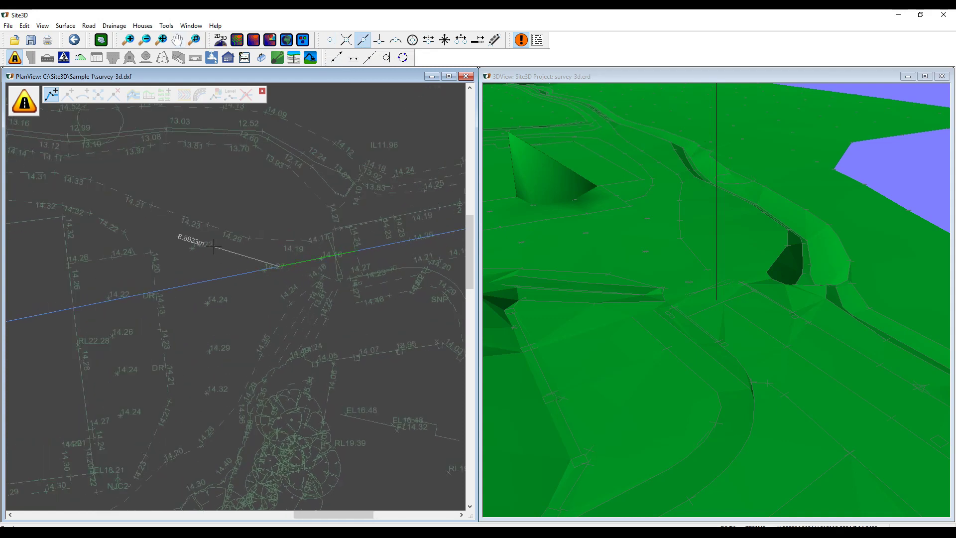
pyautogui.moveTo(206, 237); pyautogui.dragTo(323, 276, button='middle')
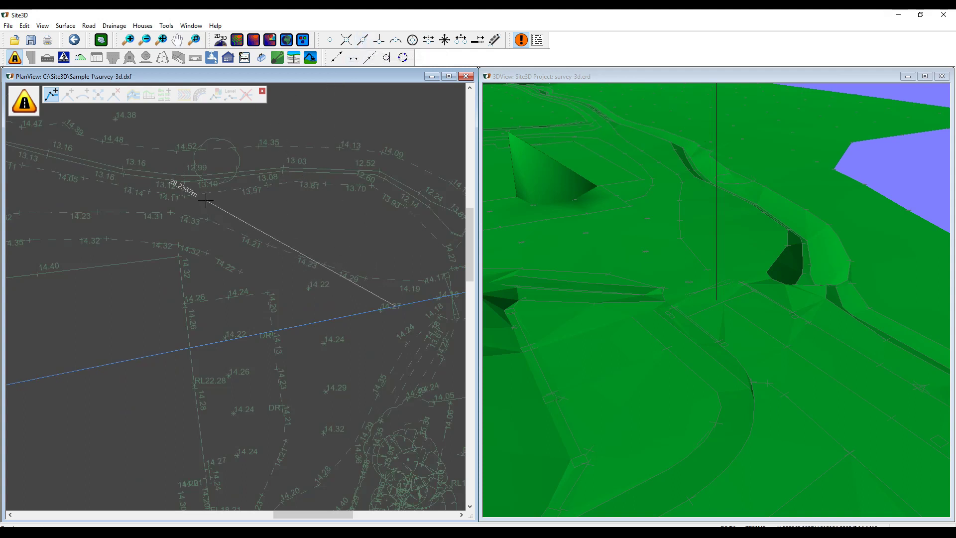
pyautogui.click(179, 196)
pyautogui.moveTo(178, 196); pyautogui.dragTo(339, 195, button='middle')
pyautogui.moveTo(101, 224); pyautogui.dragTo(306, 197, button='middle')
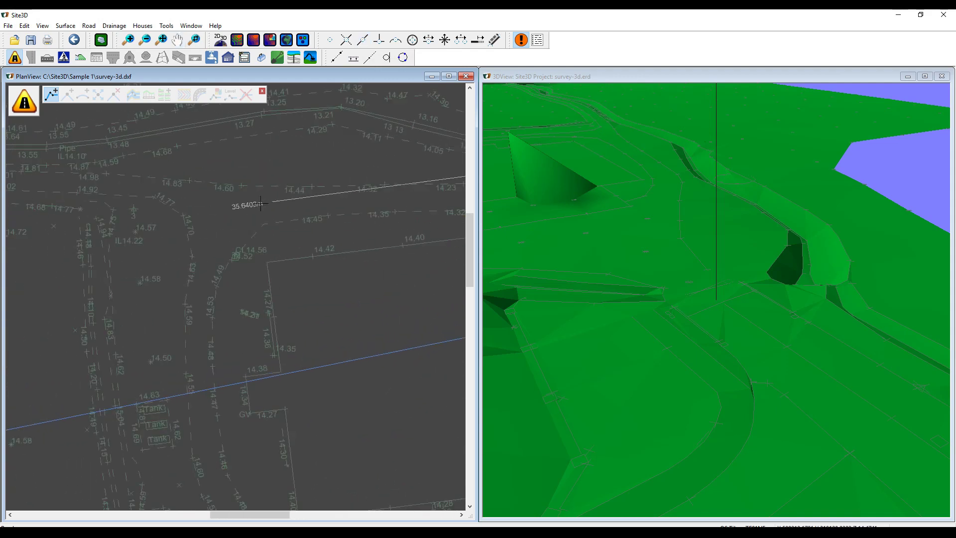
pyautogui.click(180, 212)
pyautogui.scroll(-3, 231, 213)
pyautogui.moveTo(309, 217); pyautogui.dragTo(188, 228, button='middle')
pyautogui.rightClick(202, 186)
# Step: Finish the centreline as Road 1 and fit a curve at its first corner
pyautogui.click(168, 267)
pyautogui.scroll(2, 237, 227)
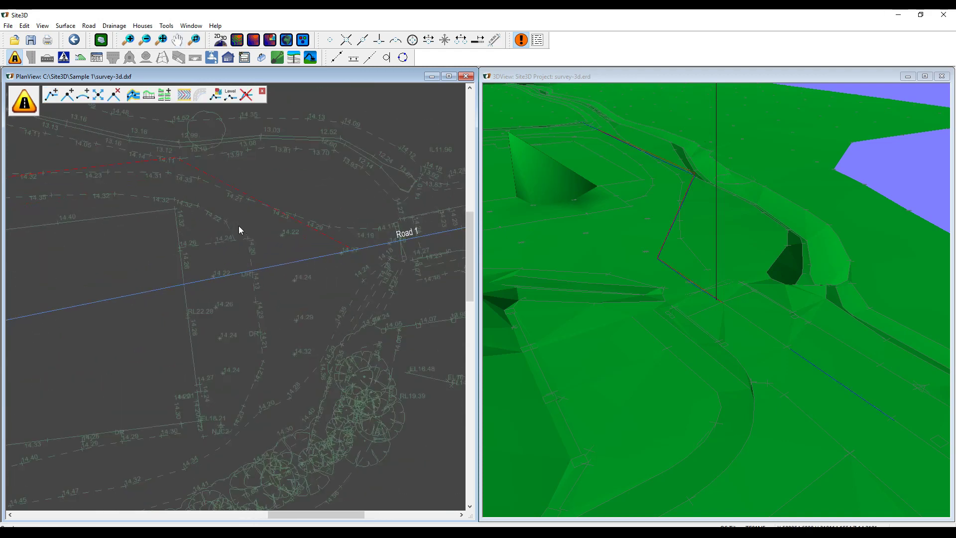
pyautogui.click(83, 94)
pyautogui.click(354, 248)
pyautogui.click(404, 247)
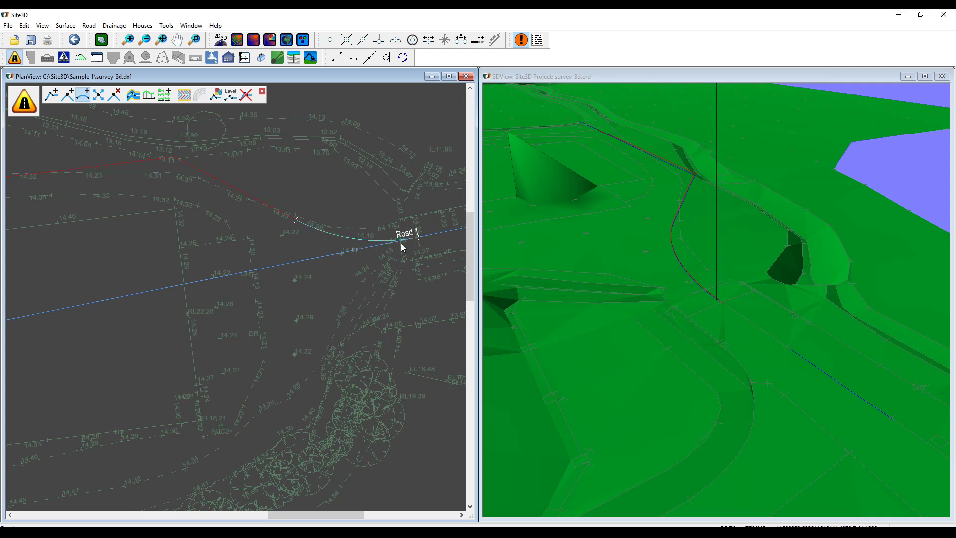
# Step: Fit a curve at the remaining corner and end the curve-fitting command
pyautogui.click(174, 172)
pyautogui.click(171, 179)
pyautogui.moveTo(320, 198); pyautogui.dragTo(259, 196, button='middle')
pyautogui.rightClick(180, 192)
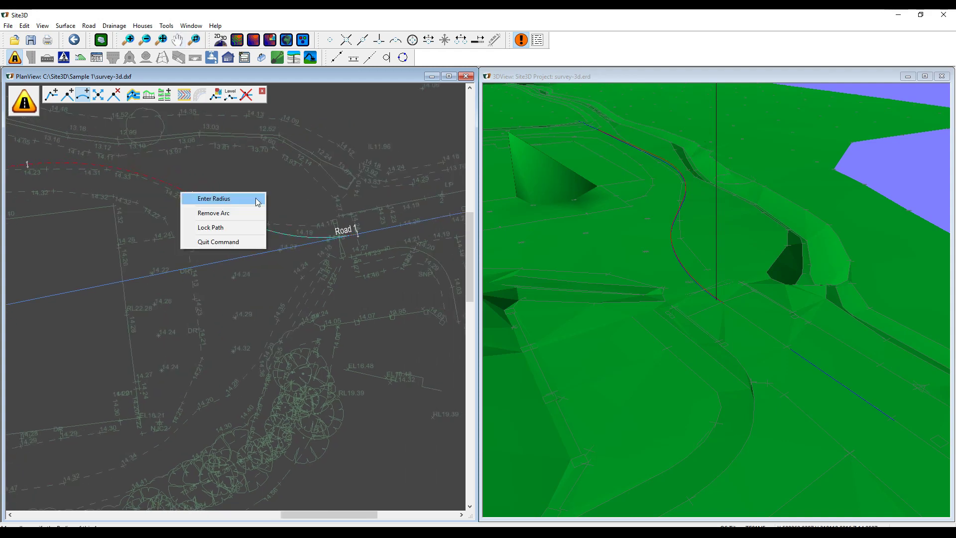
pyautogui.click(224, 243)
pyautogui.moveTo(348, 243); pyautogui.dragTo(342, 238, button='middle')
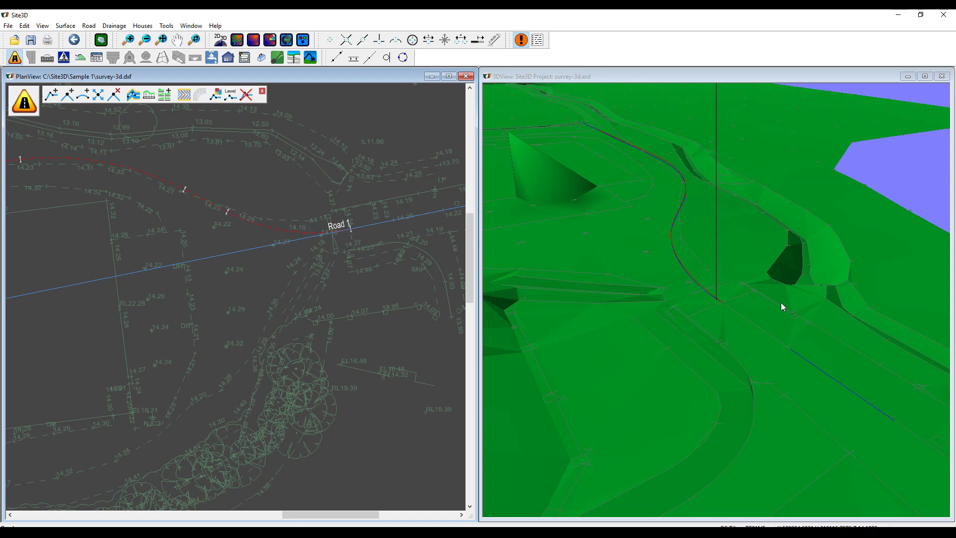
# Step: Zoom the 3D view to check curved Road 1, then pan the plan to its junction start
pyautogui.scroll(2, 746, 314)
pyautogui.scroll(2, 739, 317)
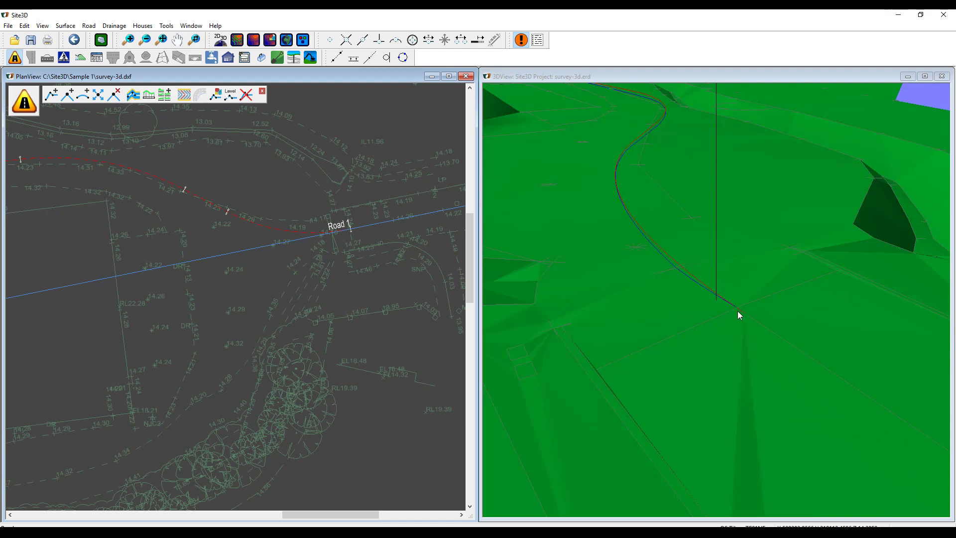
pyautogui.scroll(-2, 737, 312)
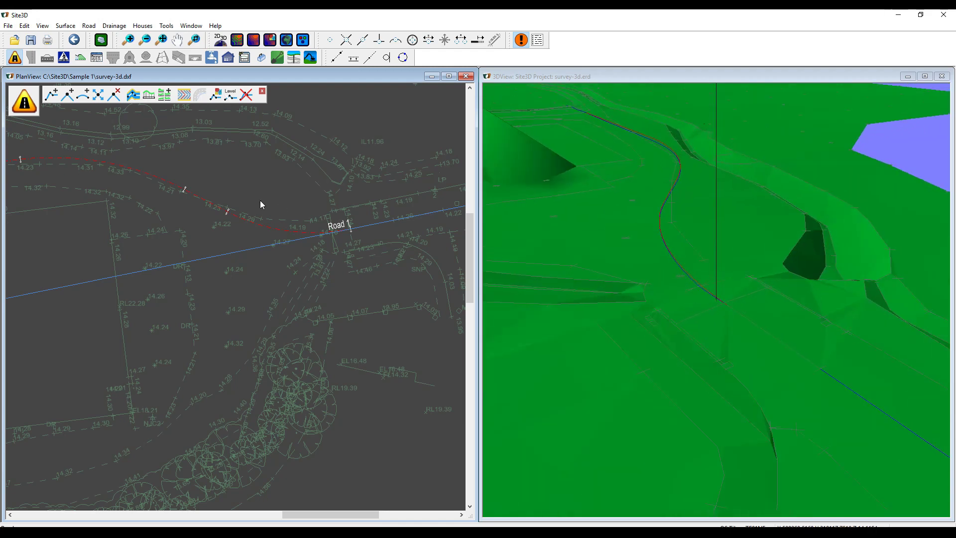
pyautogui.scroll(3, 323, 242)
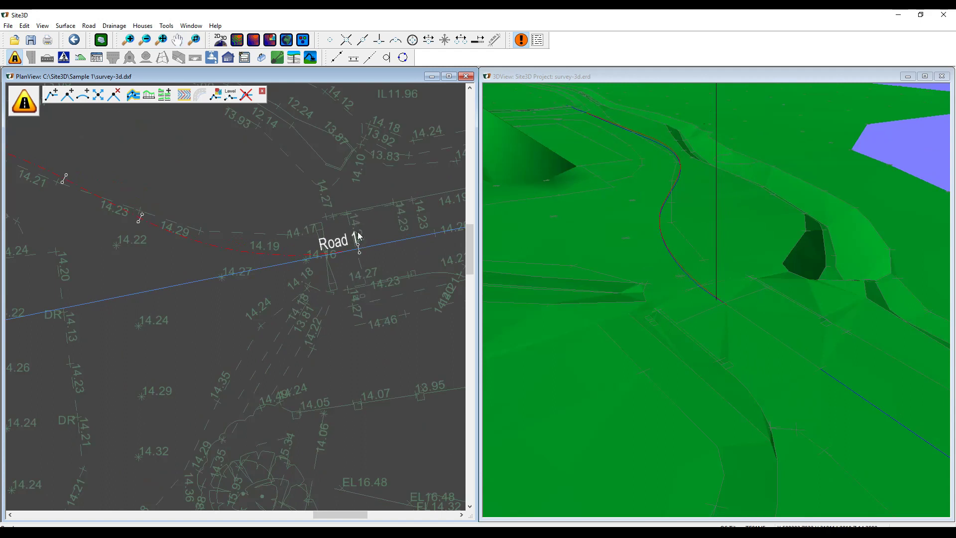
pyautogui.moveTo(393, 252); pyautogui.dragTo(343, 254, button='middle')
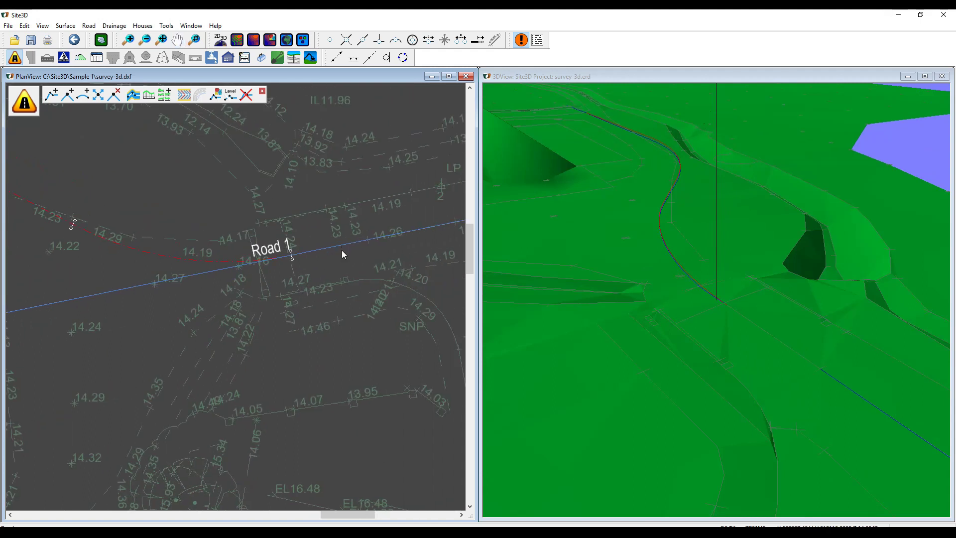
# Step: Measure the existing road's crossfall gradient using the additional plan tools
pyautogui.click(261, 59)
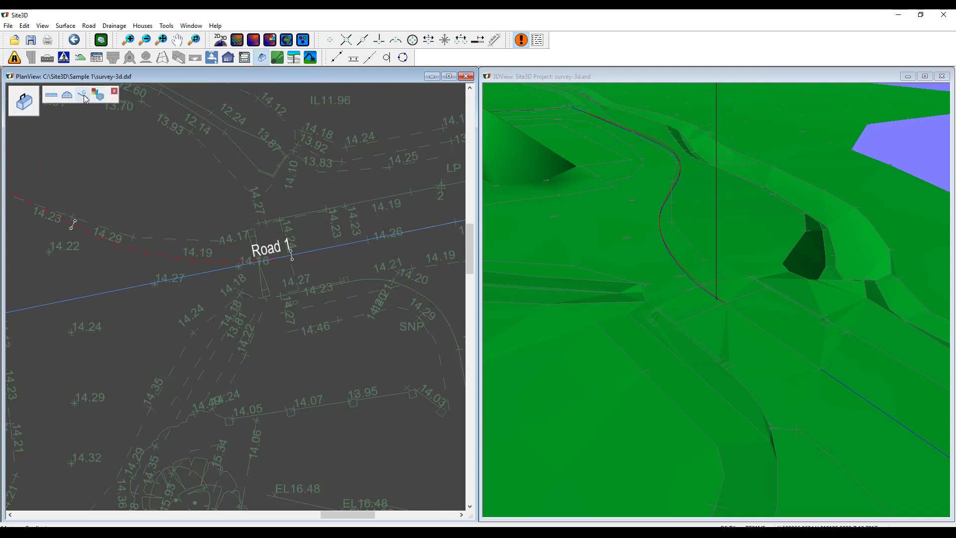
pyautogui.click(84, 95)
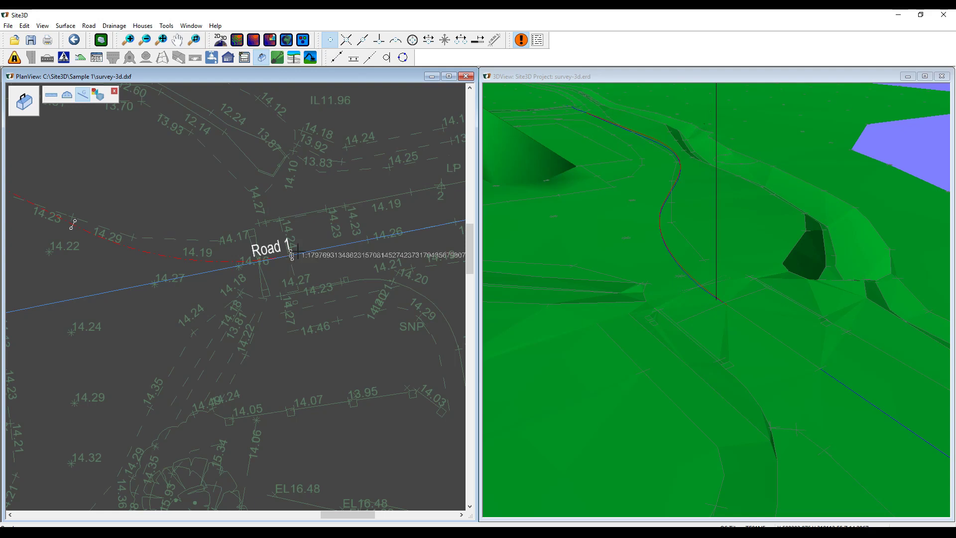
pyautogui.scroll(2, 297, 251)
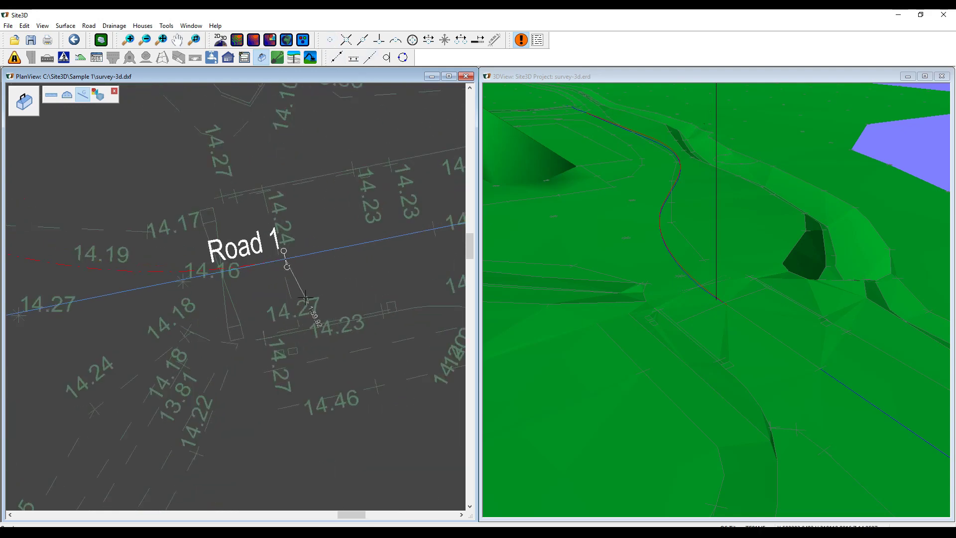
pyautogui.scroll(-1, 294, 269)
pyautogui.scroll(2, 295, 283)
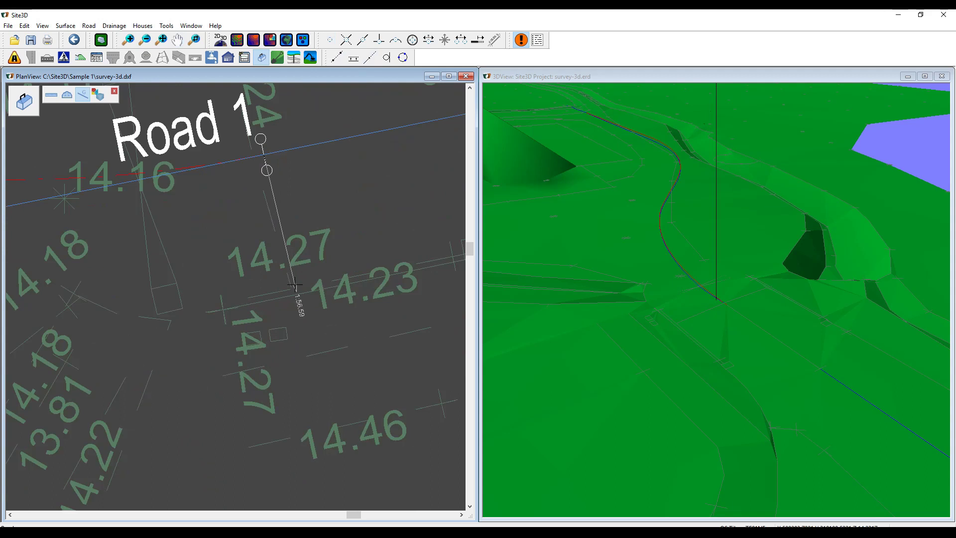
pyautogui.scroll(3, 309, 192)
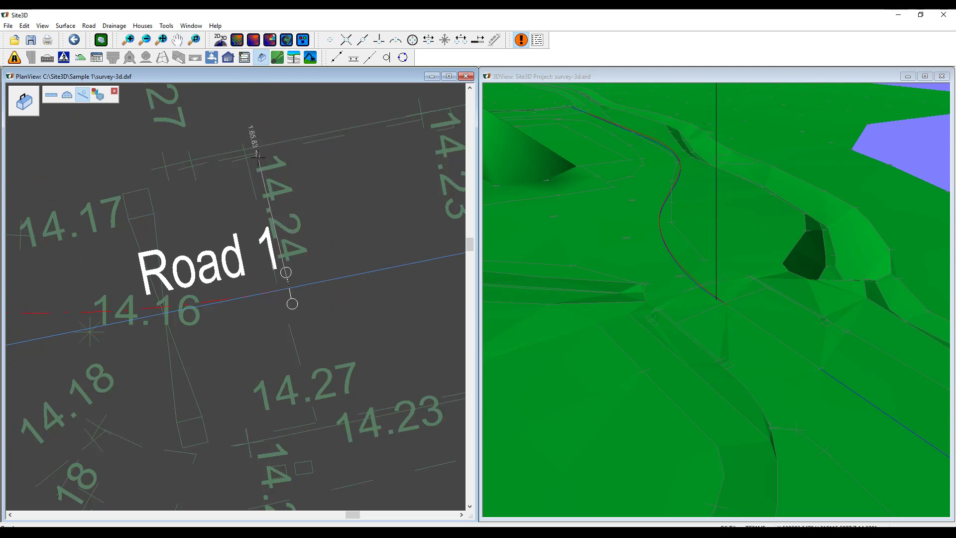
# Step: Exit the measuring command and switch to the road design tools
pyautogui.rightClick(277, 249)
pyautogui.click(269, 252)
pyautogui.scroll(-3, 278, 265)
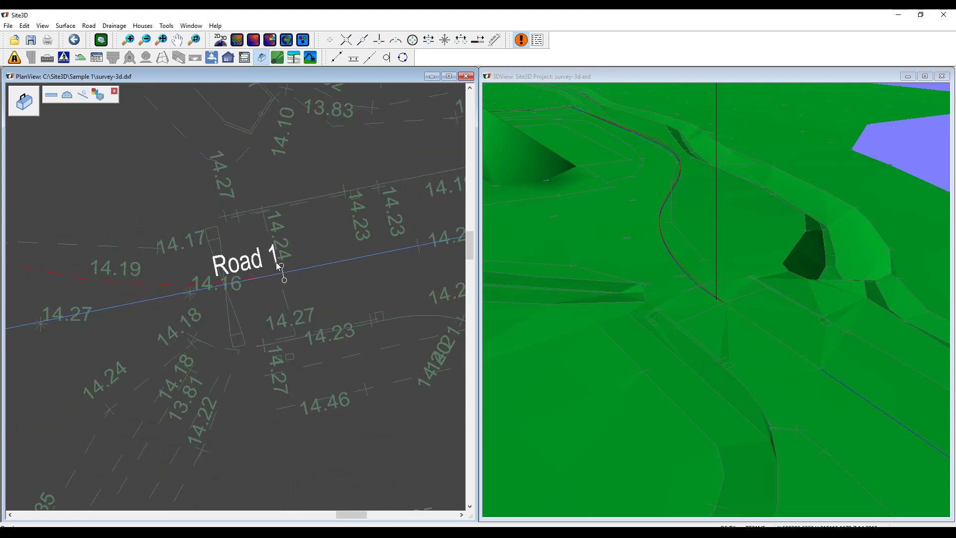
pyautogui.click(15, 58)
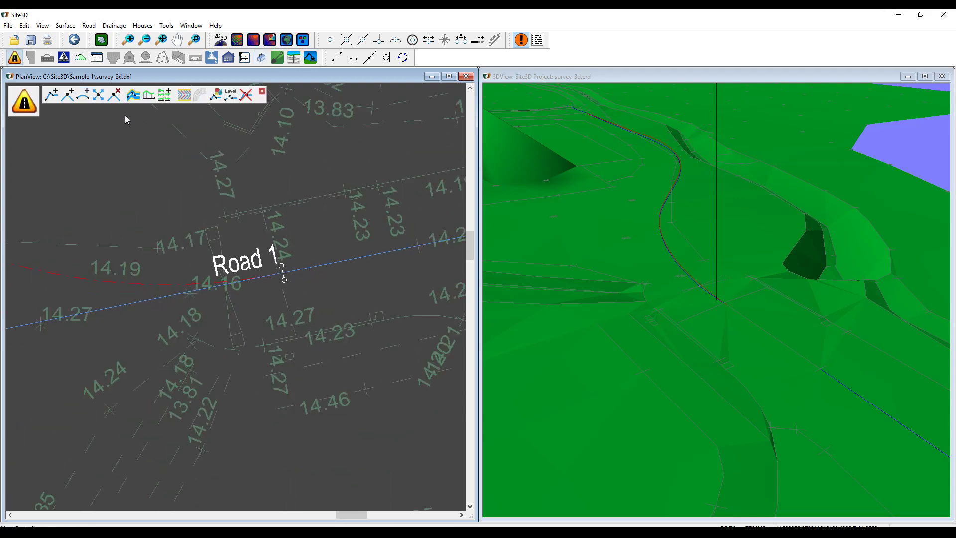
# Step: Start channels on Road 1 with independent sides, taking left width 3.2 m from the existing road
pyautogui.click(133, 94)
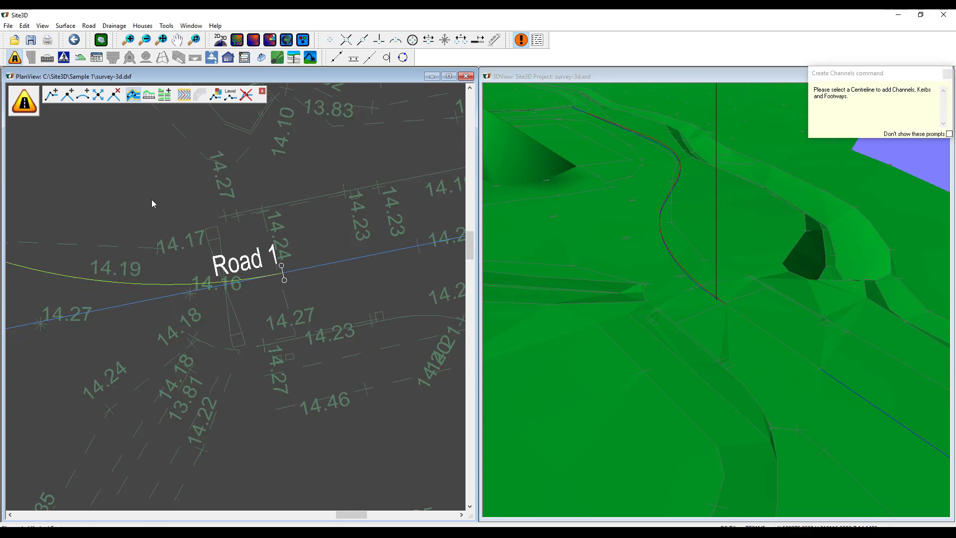
pyautogui.click(184, 273)
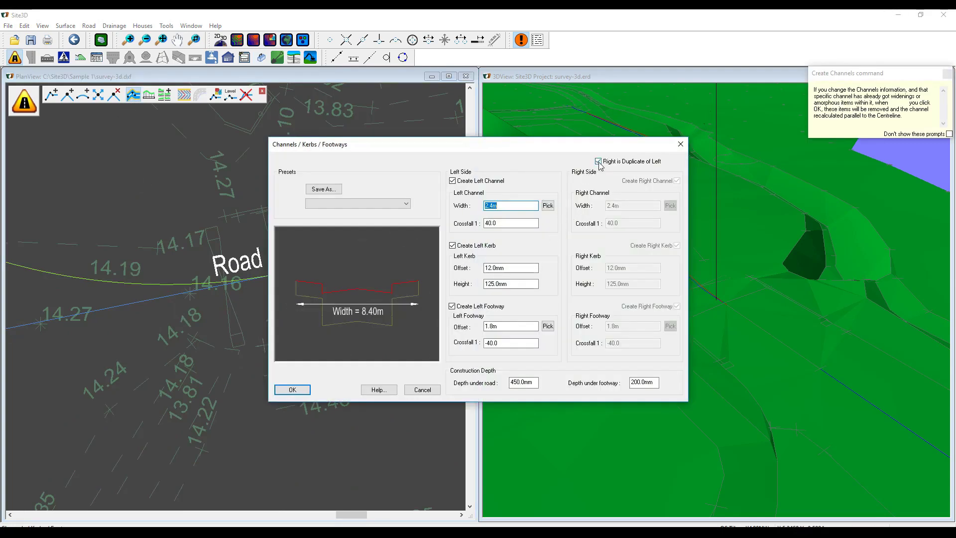
pyautogui.click(598, 161)
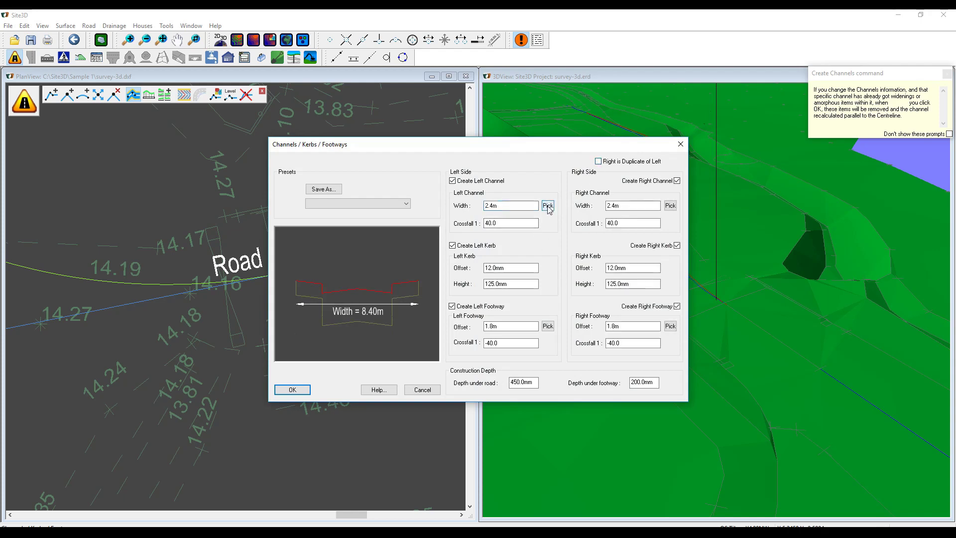
pyautogui.click(547, 206)
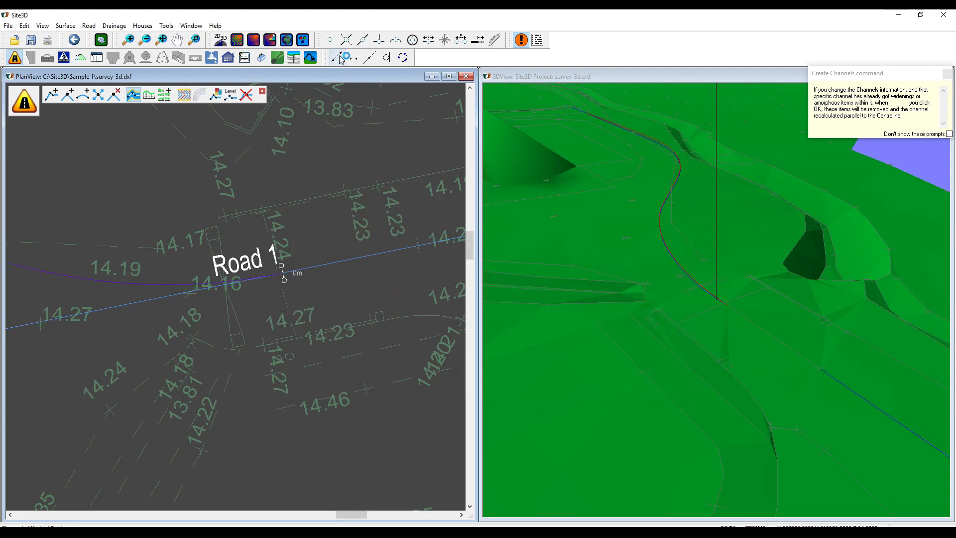
pyautogui.click(362, 40)
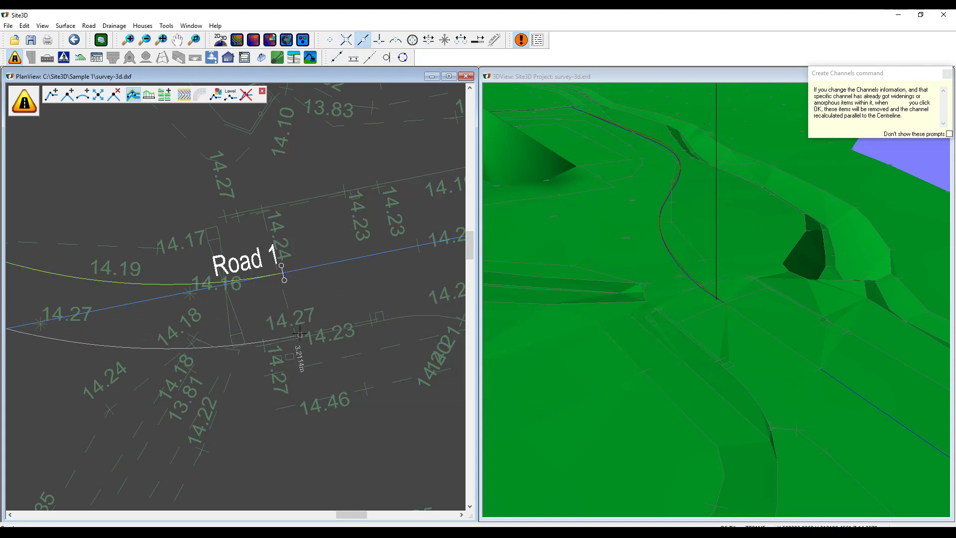
pyautogui.scroll(2, 299, 333)
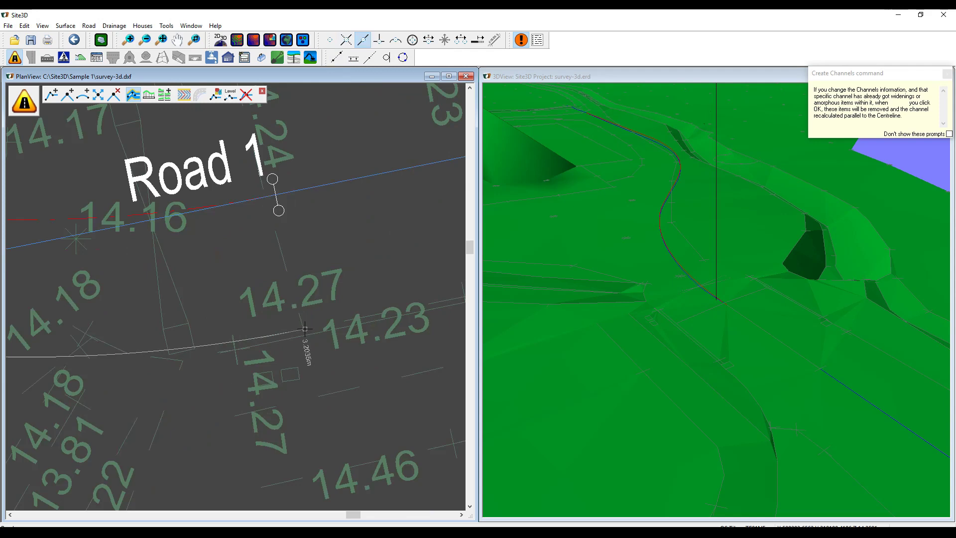
pyautogui.click(304, 328)
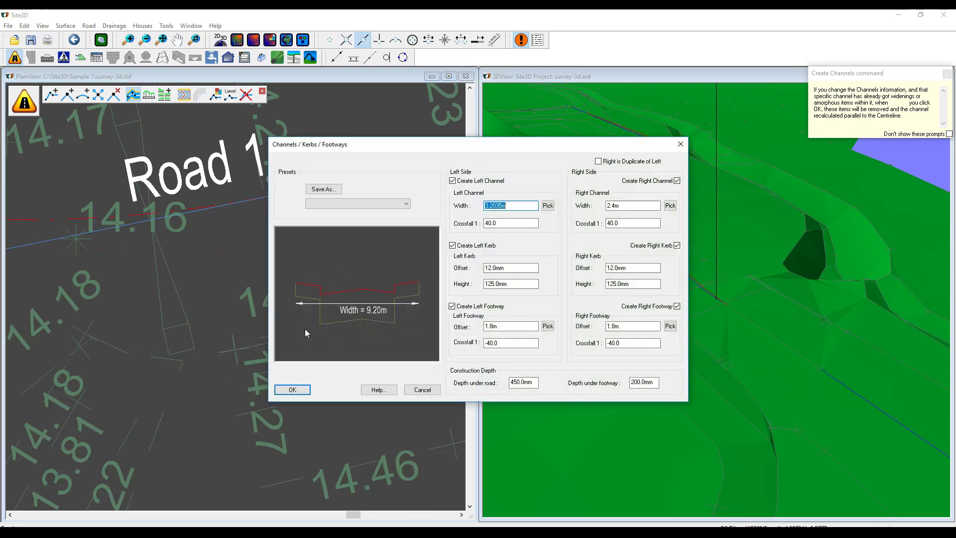
pyautogui.click(496, 206)
pyautogui.press('Delete')
pyautogui.press('Delete')
pyautogui.press('Delete')
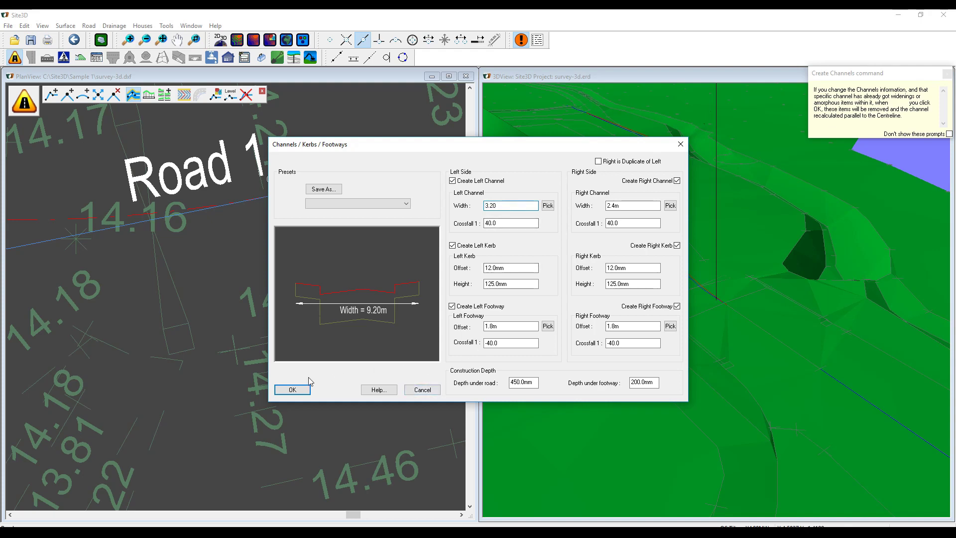
# Step: Take the right channel width of 3.23 m from the existing road edge
pyautogui.click(670, 205)
pyautogui.moveTo(290, 202); pyautogui.dragTo(294, 357, button='middle')
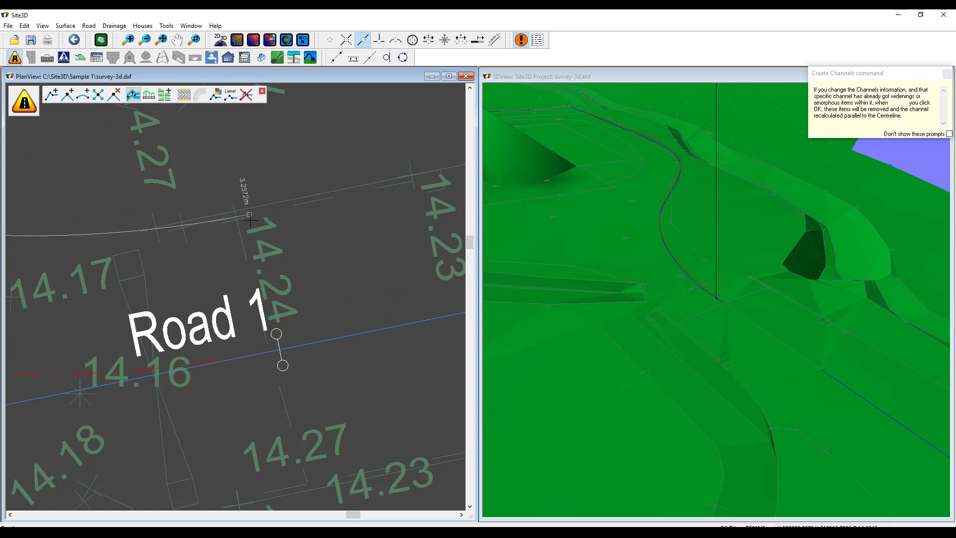
pyautogui.click(249, 219)
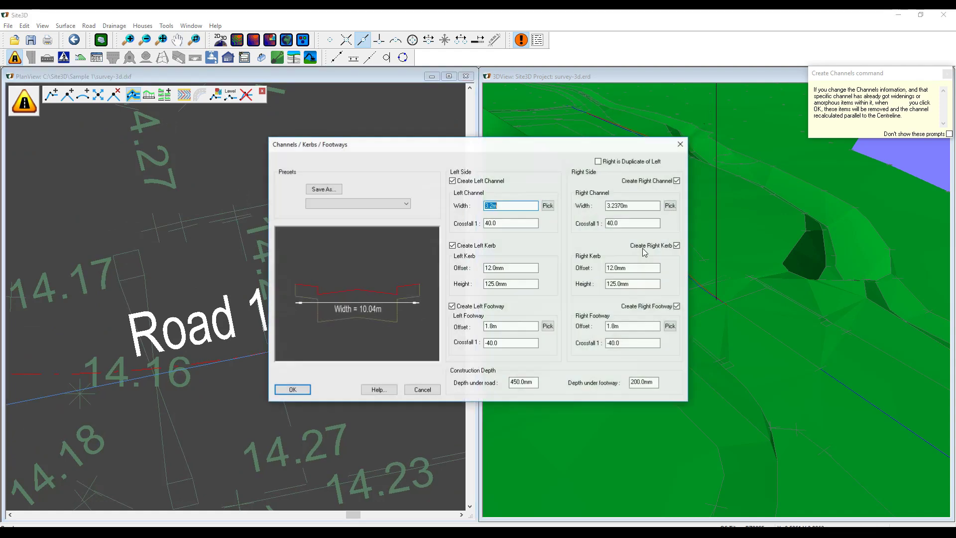
pyautogui.moveTo(617, 206); pyautogui.dragTo(653, 207)
pyautogui.write('m')
# Step: Set left and right crossfalls to 56.6 and 65.8, then build the channels, kerbs and footways
pyautogui.doubleClick(513, 223)
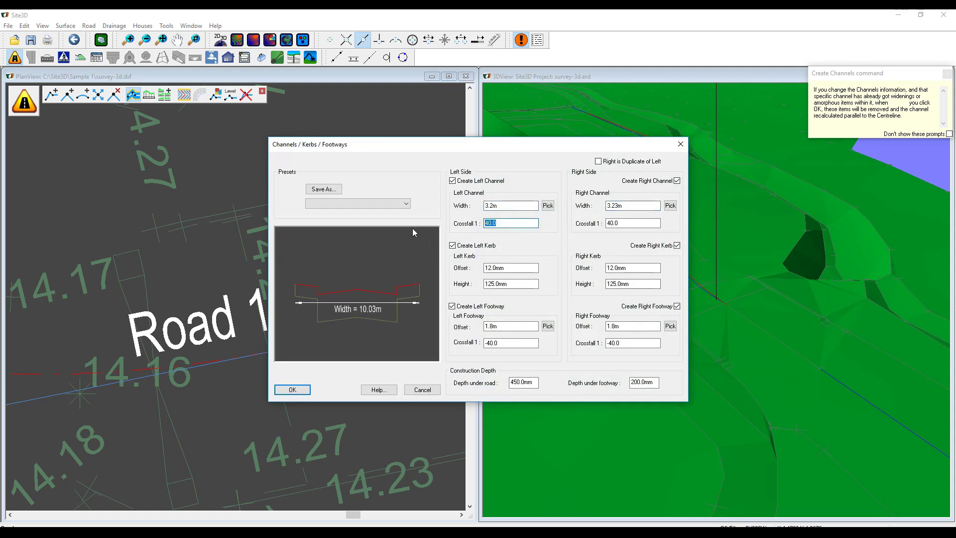
pyautogui.write('56.6')
pyautogui.doubleClick(632, 223)
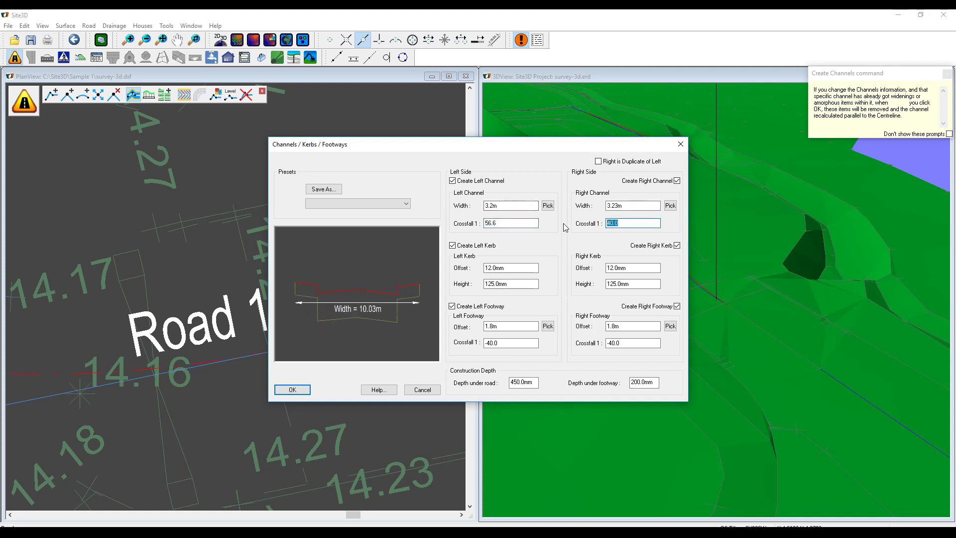
pyautogui.write('65.8')
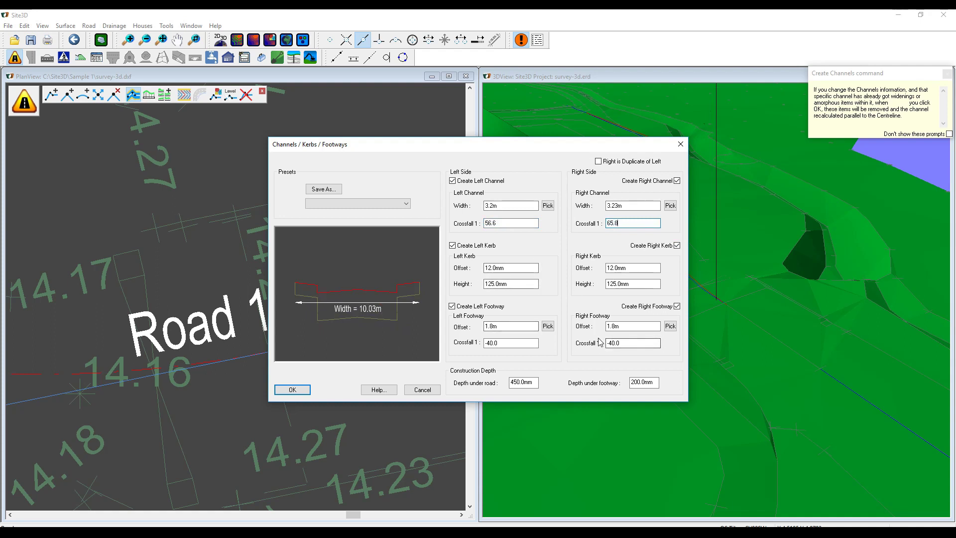
pyautogui.click(294, 390)
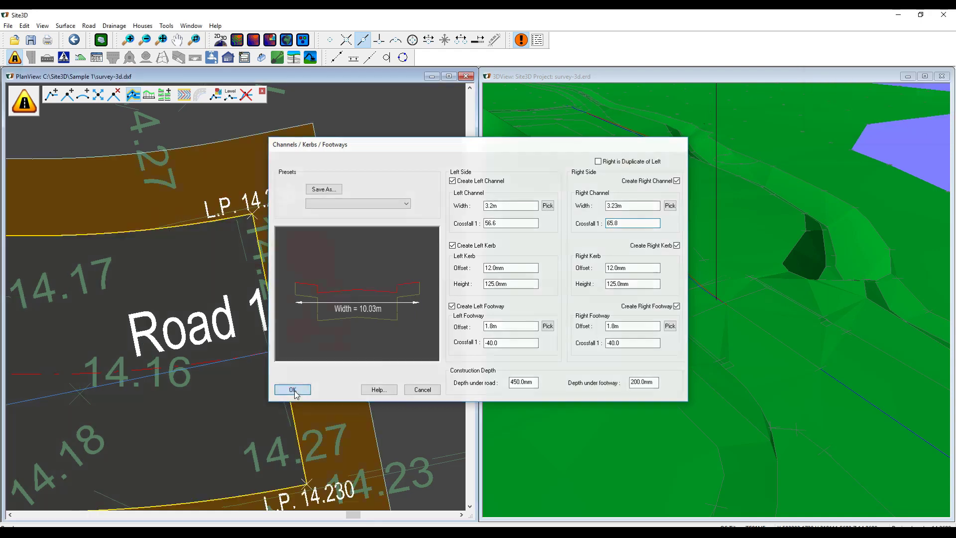
pyautogui.scroll(-2, 308, 368)
# Step: Turn off Allow Start Cap in Road 1's centreline properties
pyautogui.moveTo(309, 369); pyautogui.dragTo(312, 324, button='middle')
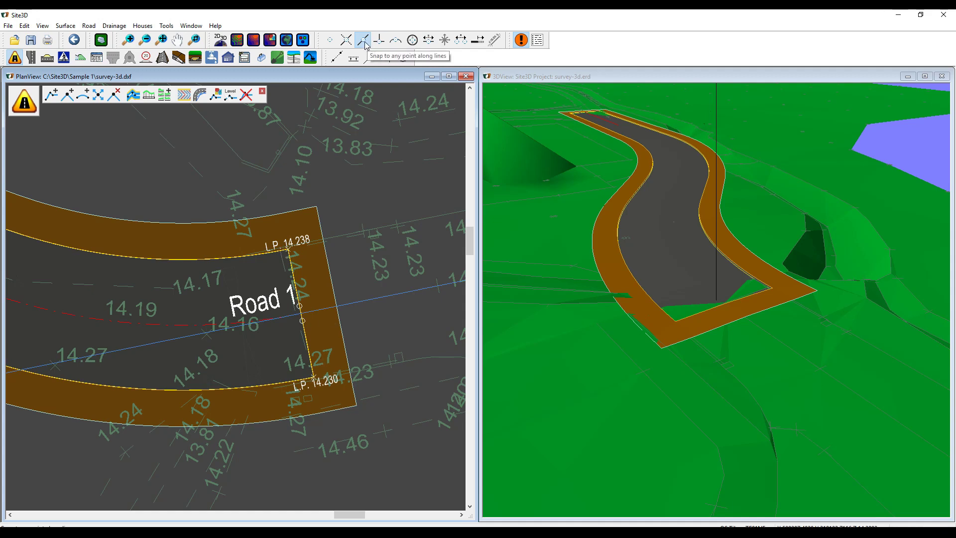
pyautogui.scroll(-1, 319, 259)
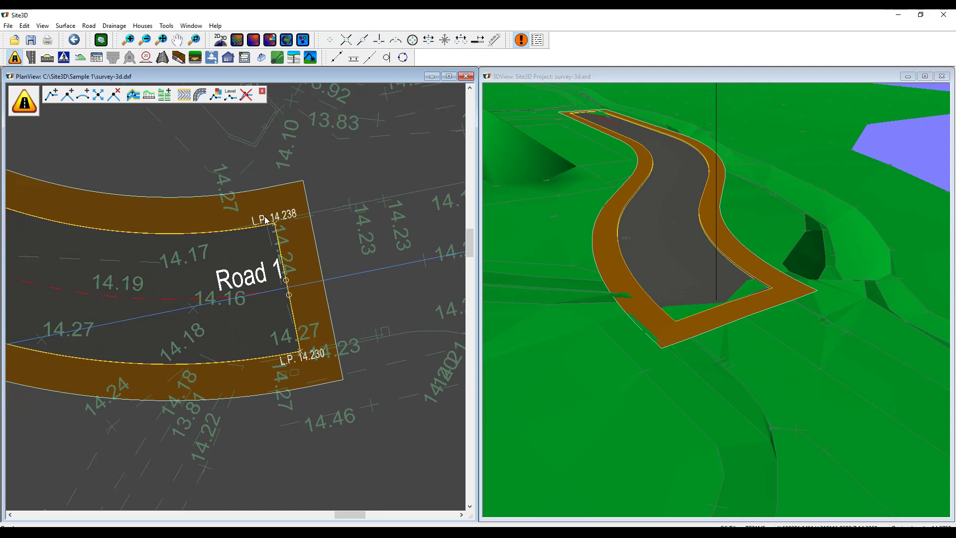
pyautogui.click(215, 96)
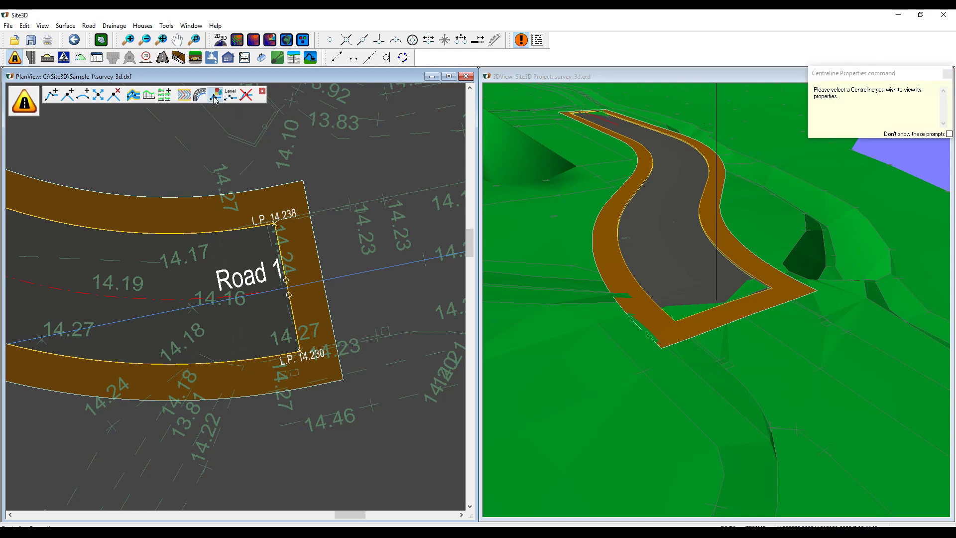
pyautogui.click(265, 279)
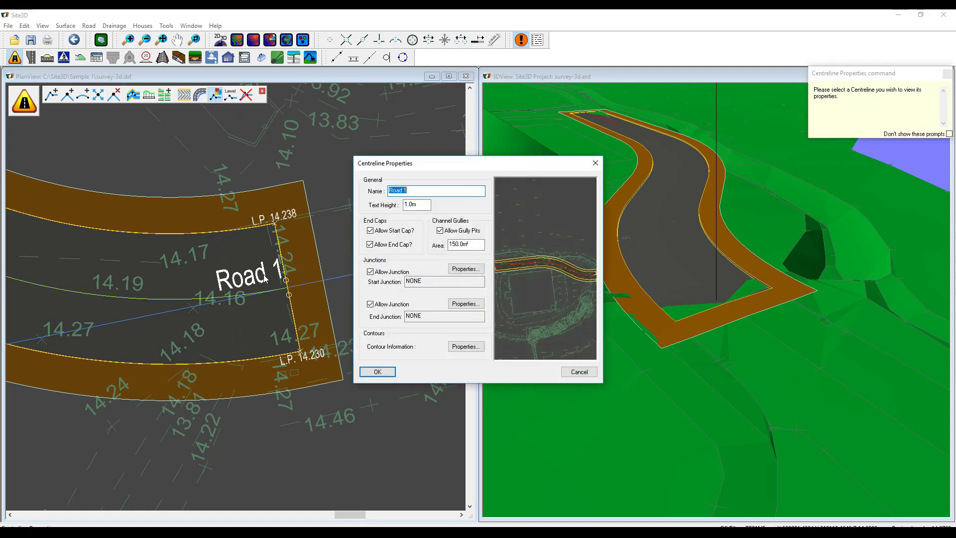
pyautogui.click(387, 234)
pyautogui.click(377, 371)
pyautogui.moveTo(682, 326); pyautogui.dragTo(685, 330)
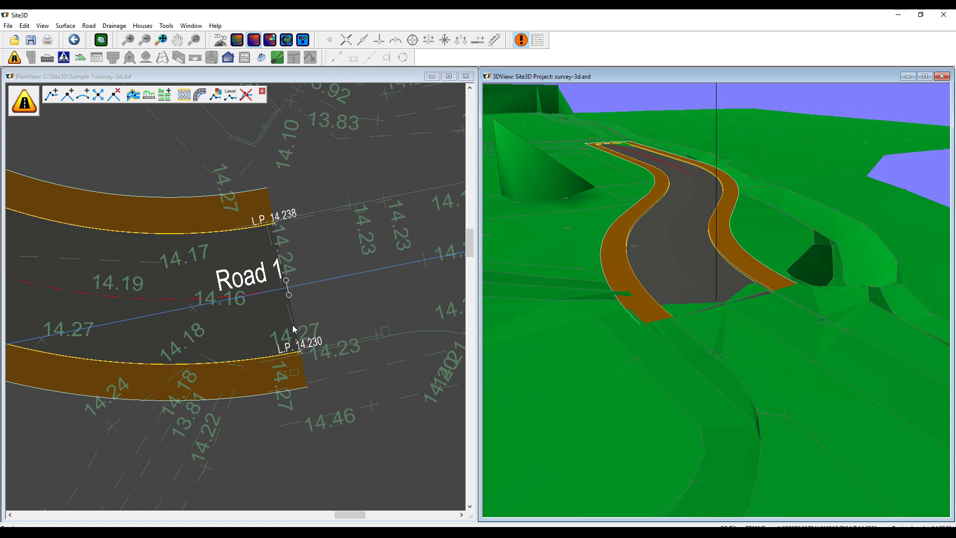
pyautogui.click(318, 290)
pyautogui.scroll(-3, 324, 292)
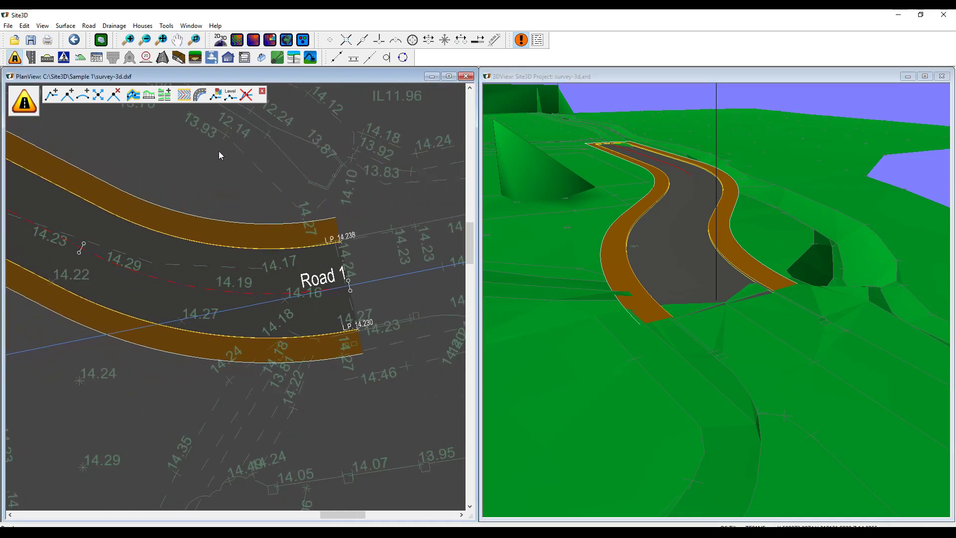
pyautogui.click(149, 94)
pyautogui.click(204, 276)
pyautogui.scroll(5, 446, 411)
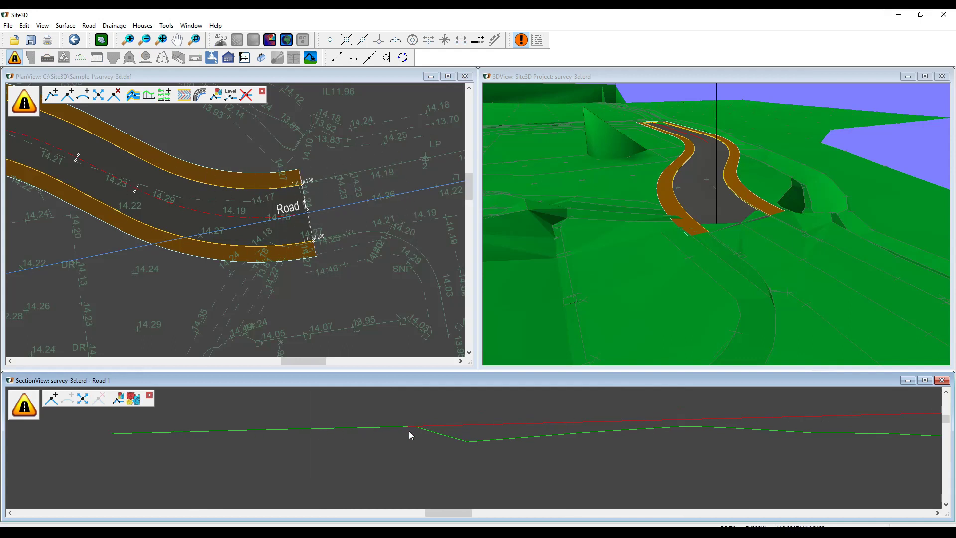
pyautogui.scroll(-3, 407, 429)
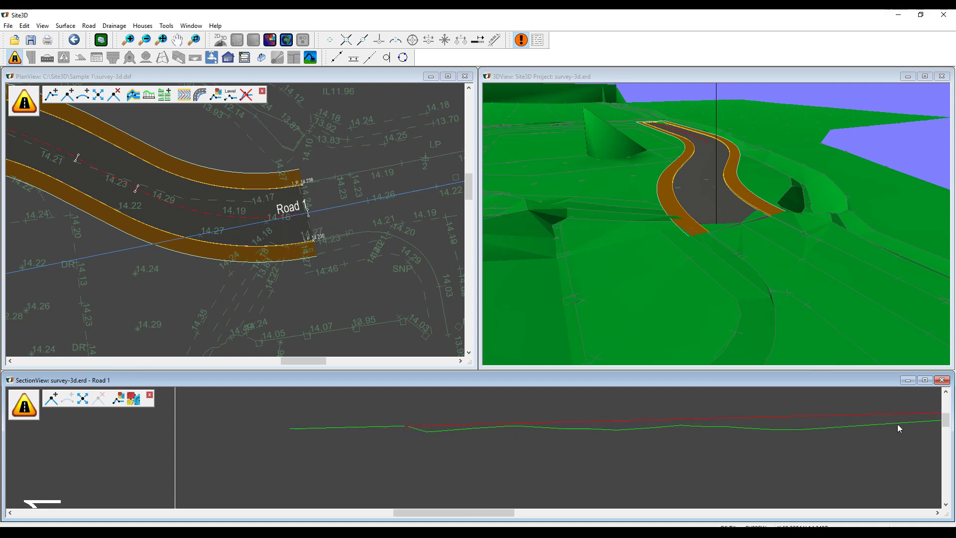
pyautogui.click(941, 380)
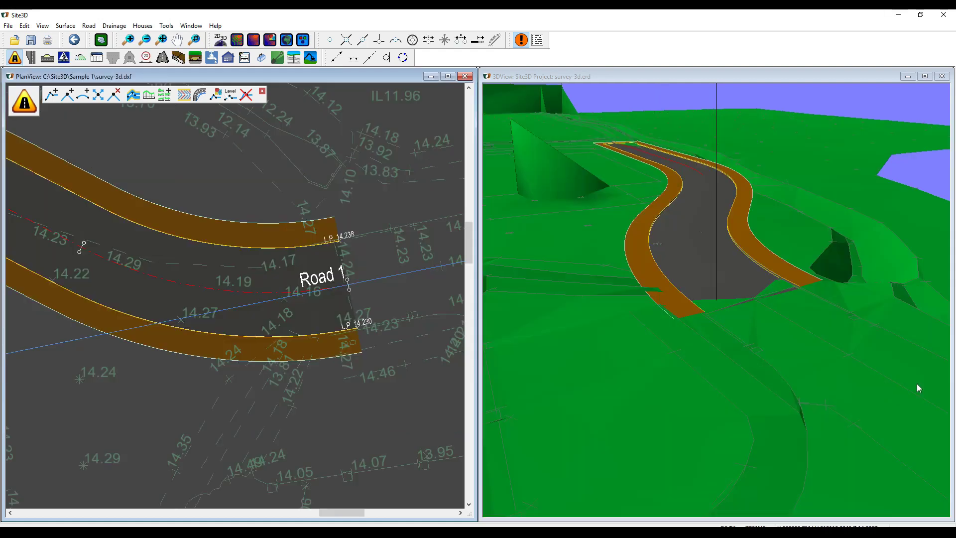
# Step: Create 25 m cross sections along Road 1, zoom into one, then close the section sheets
pyautogui.click(165, 95)
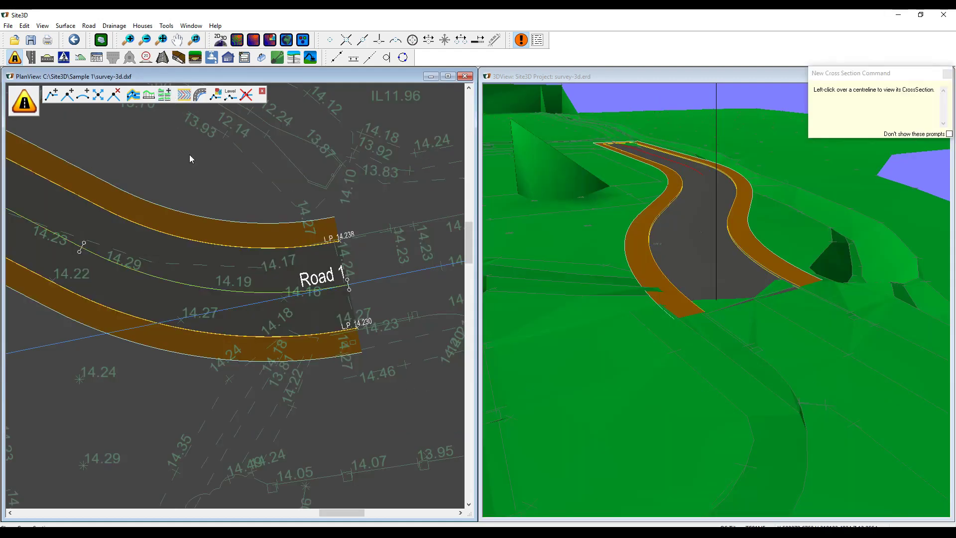
pyautogui.click(326, 291)
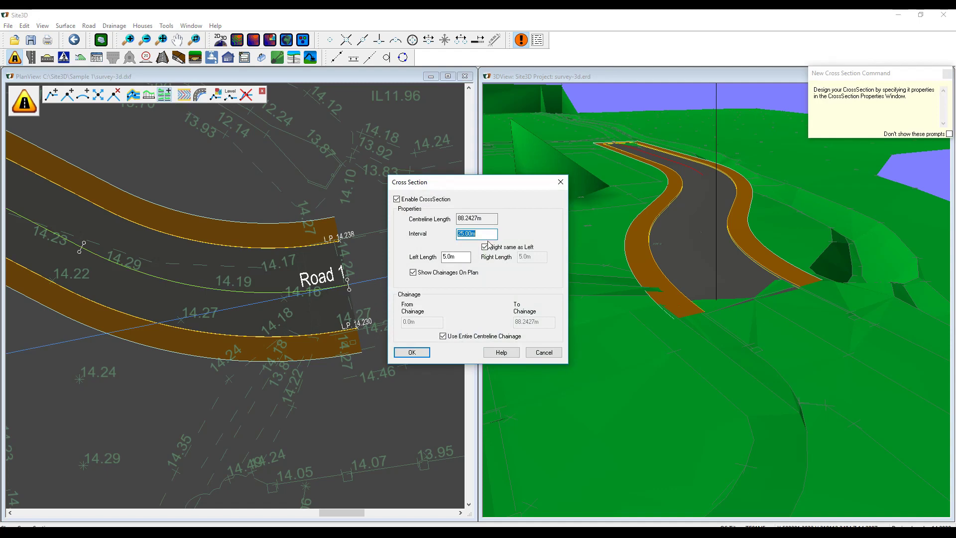
pyautogui.click(410, 352)
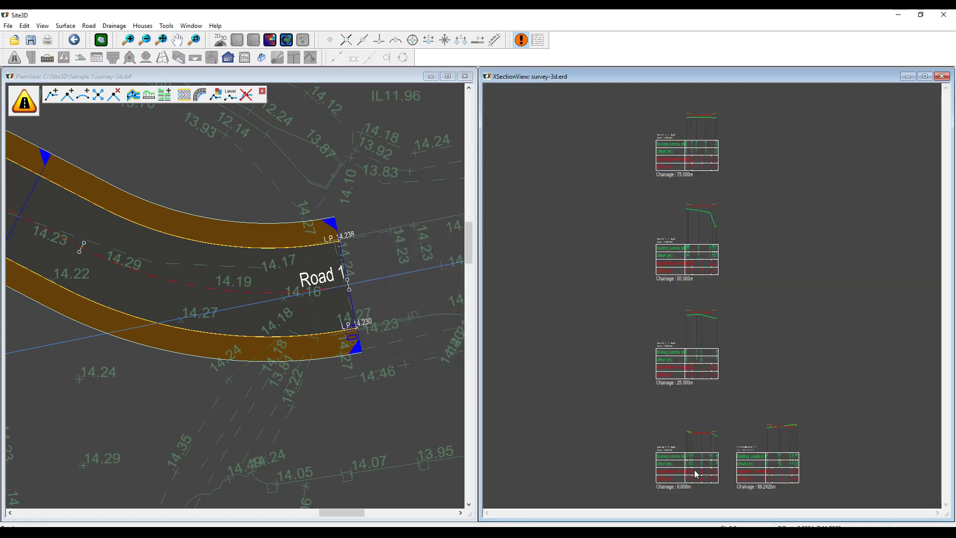
pyautogui.scroll(5, 724, 348)
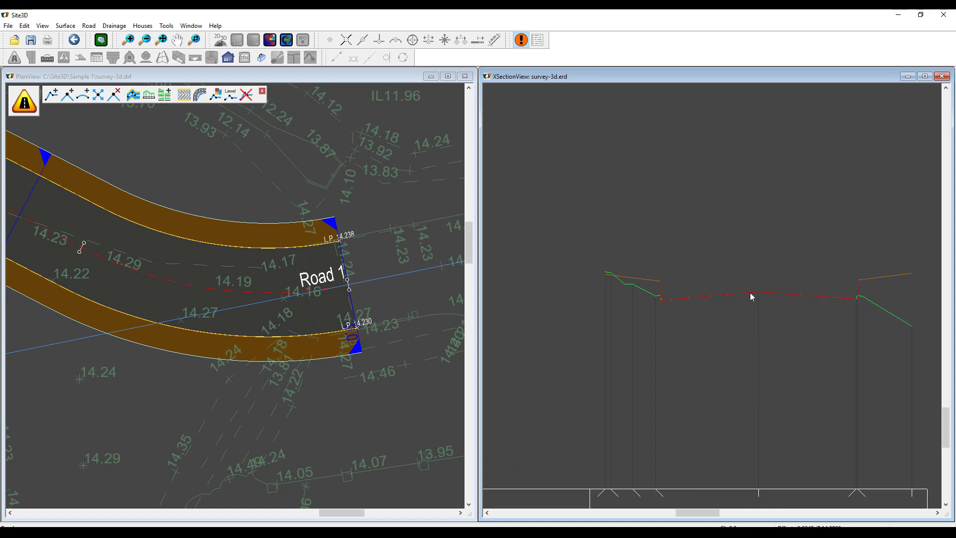
pyautogui.click(941, 76)
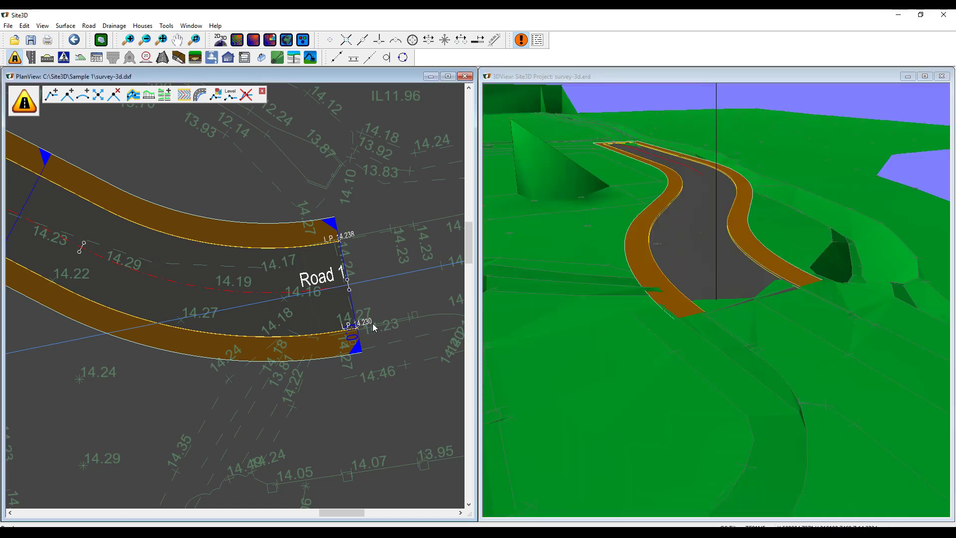
# Step: Draw contours at a 0.025 m interval and move the 3D camera closer to the road
pyautogui.moveTo(371, 299); pyautogui.dragTo(378, 307, button='middle')
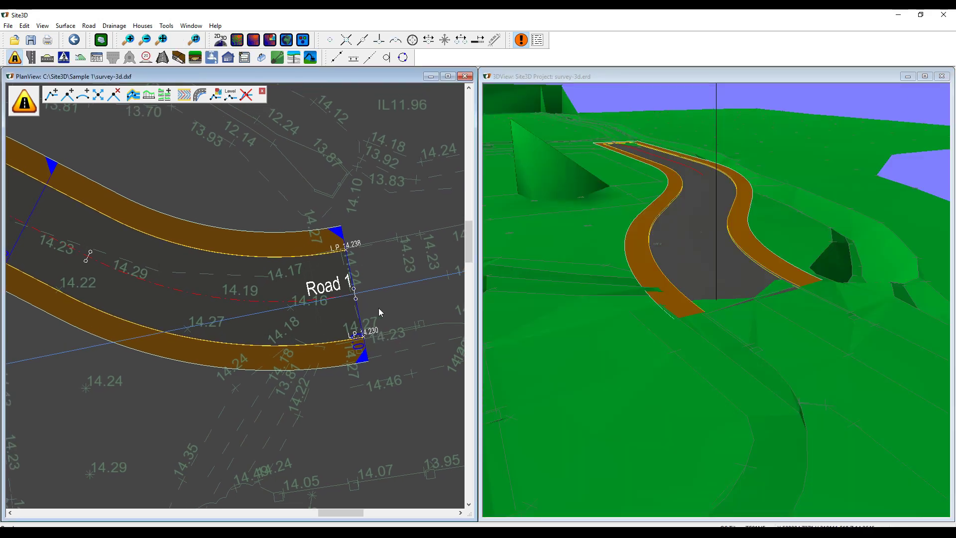
pyautogui.click(184, 95)
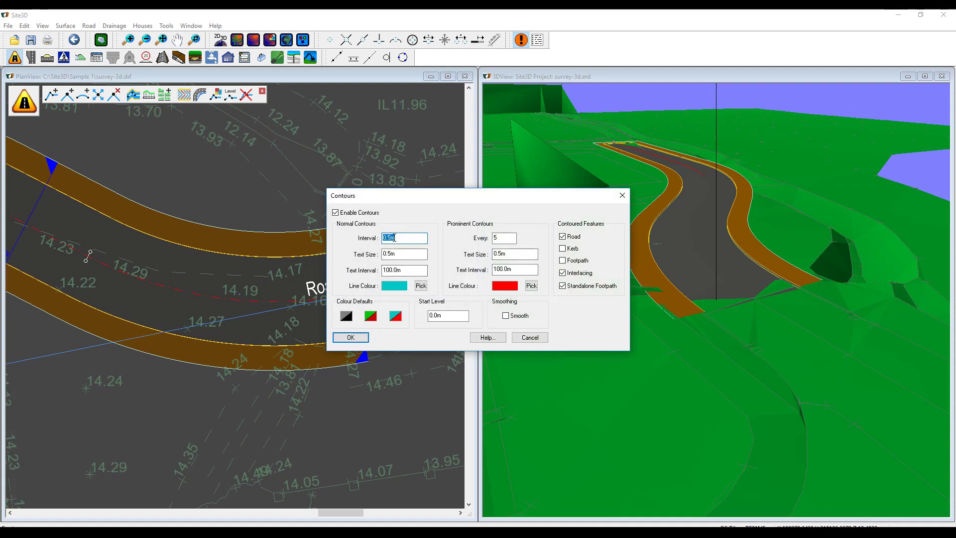
pyautogui.write('0.025')
pyautogui.click(352, 337)
pyautogui.moveTo(249, 301); pyautogui.dragTo(291, 291, button='middle')
pyautogui.click(712, 367)
pyautogui.moveTo(713, 367); pyautogui.dragTo(710, 361)
pyautogui.scroll(-1, 302, 289)
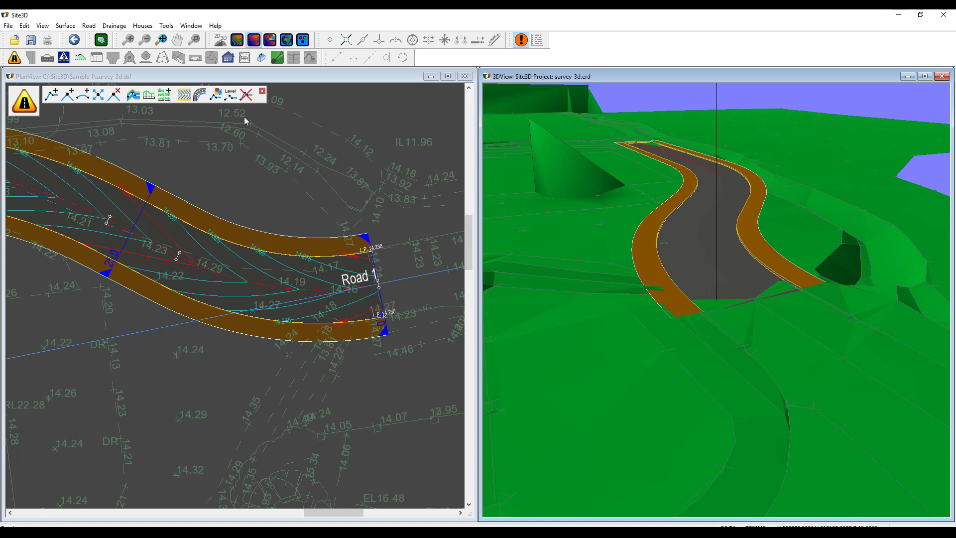
# Step: Add a channel vertical transition from crossfall 56.6 to 1 in 40 between chainages 0 and 19.92 m
pyautogui.click(213, 78)
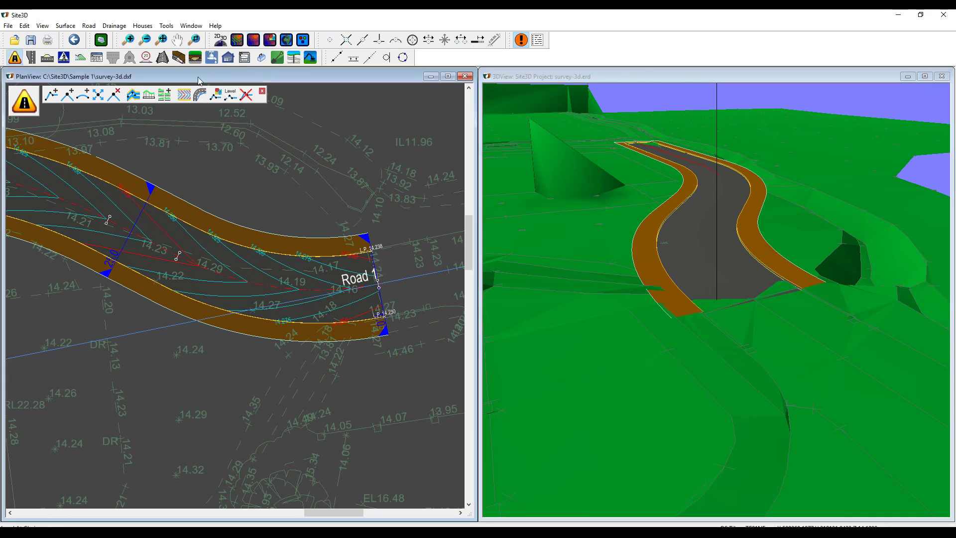
pyautogui.click(162, 58)
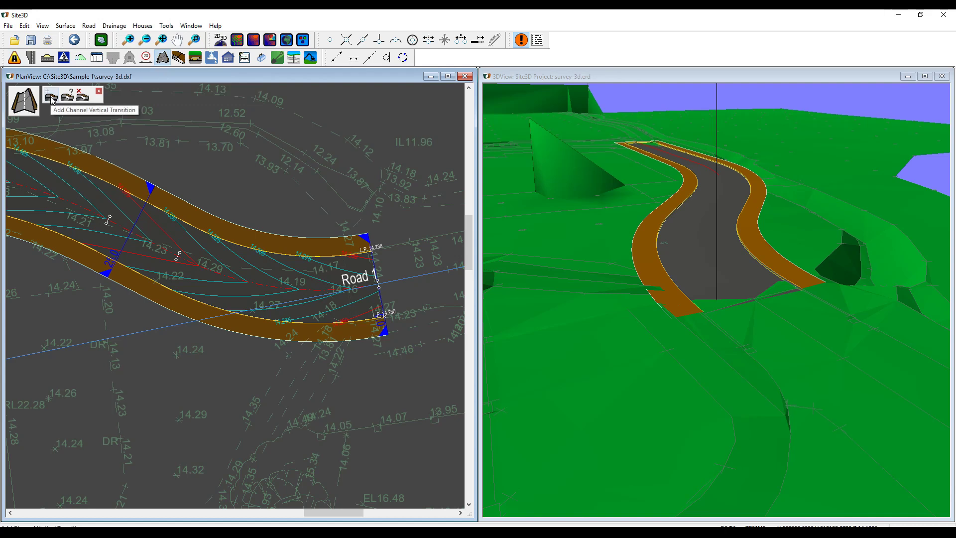
pyautogui.click(52, 96)
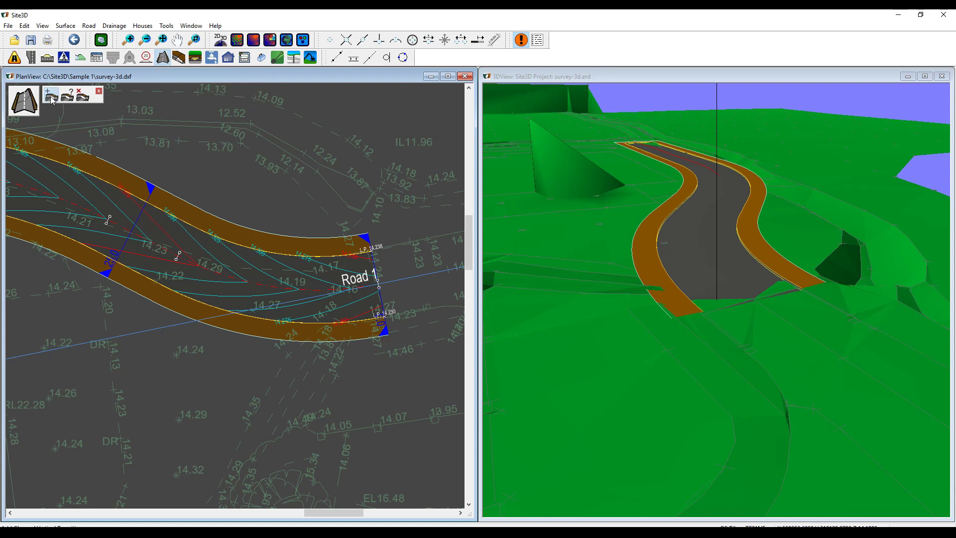
pyautogui.click(367, 318)
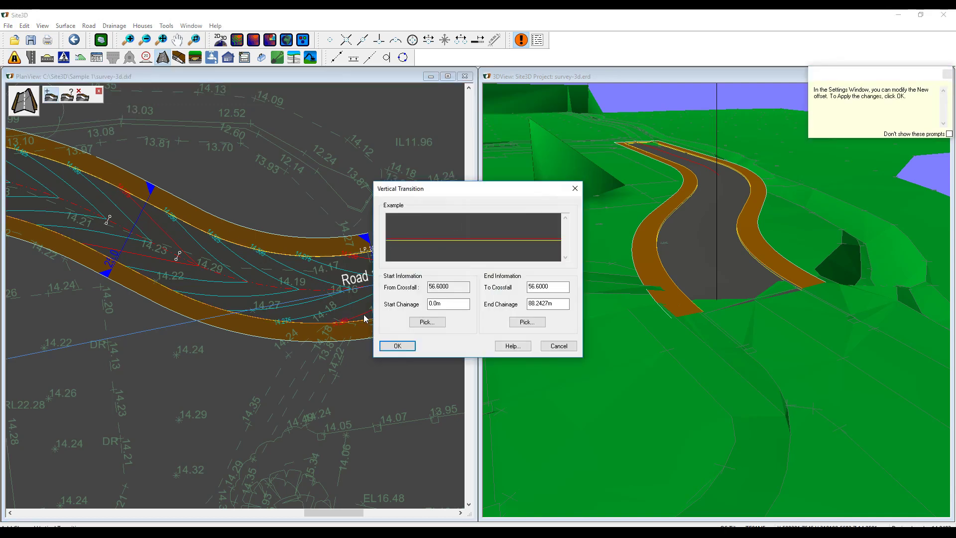
pyautogui.click(433, 323)
pyautogui.click(401, 313)
pyautogui.click(511, 326)
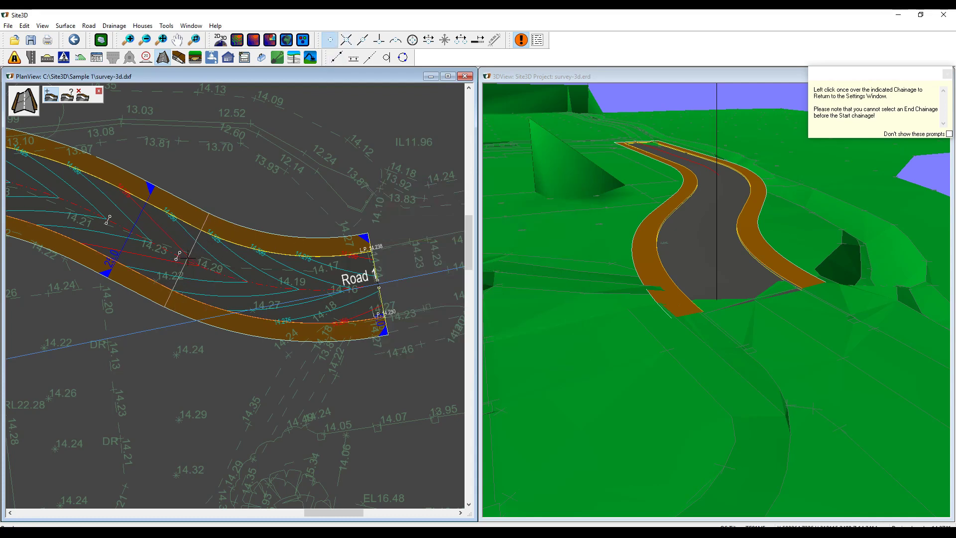
pyautogui.click(182, 258)
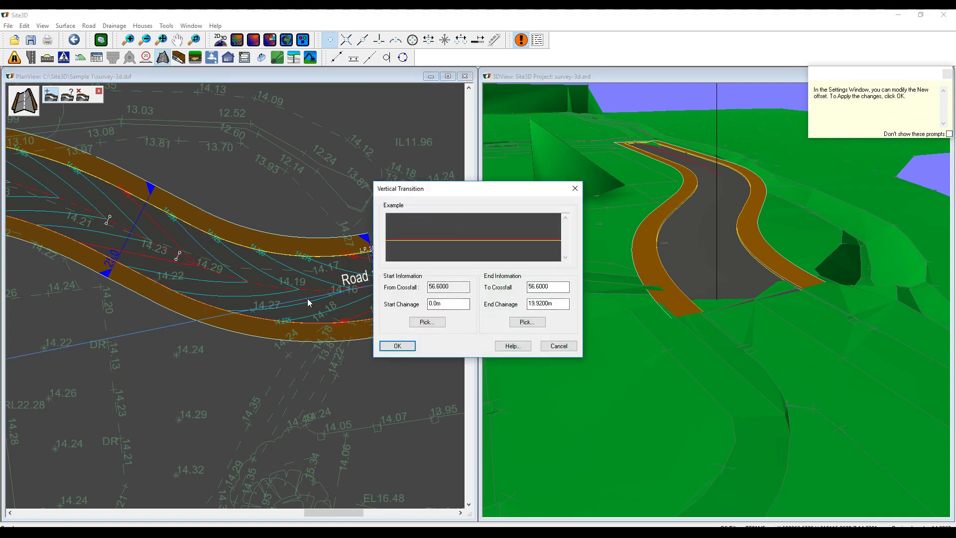
pyautogui.moveTo(513, 287); pyautogui.dragTo(511, 287)
pyautogui.write('40')
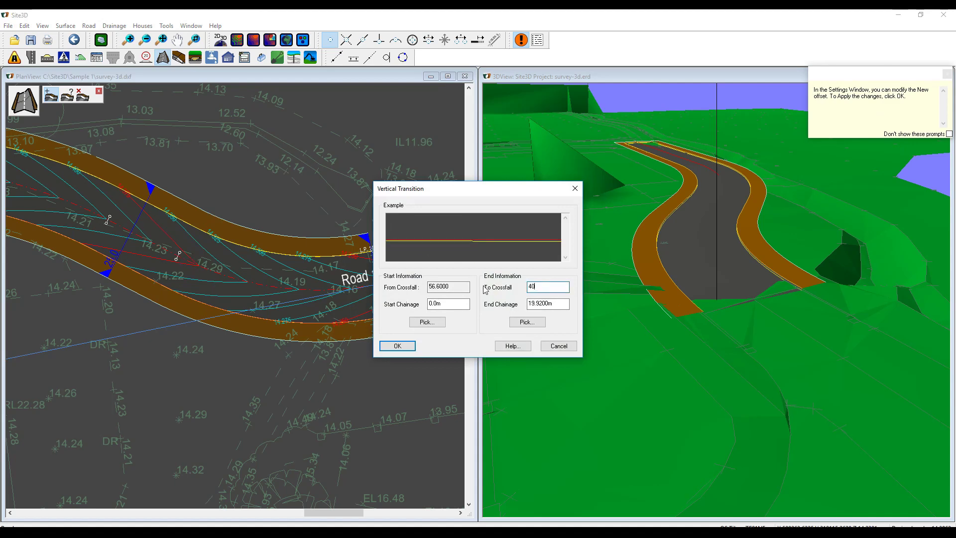
pyautogui.click(401, 346)
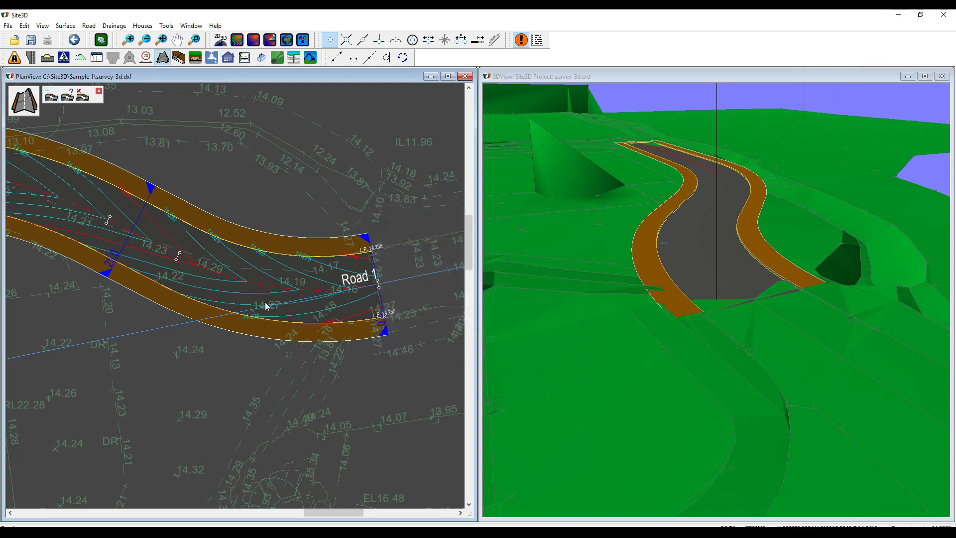
# Step: Add a vertical transition on Road 1's other channel, crossfall 65.8 to 40, chainages 0–19.92 m
pyautogui.click(51, 95)
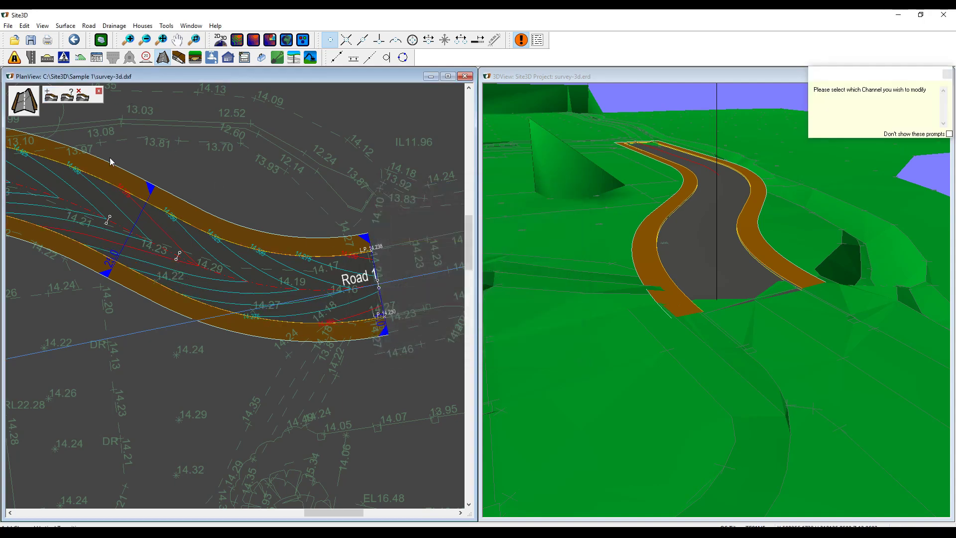
pyautogui.click(300, 260)
pyautogui.click(427, 320)
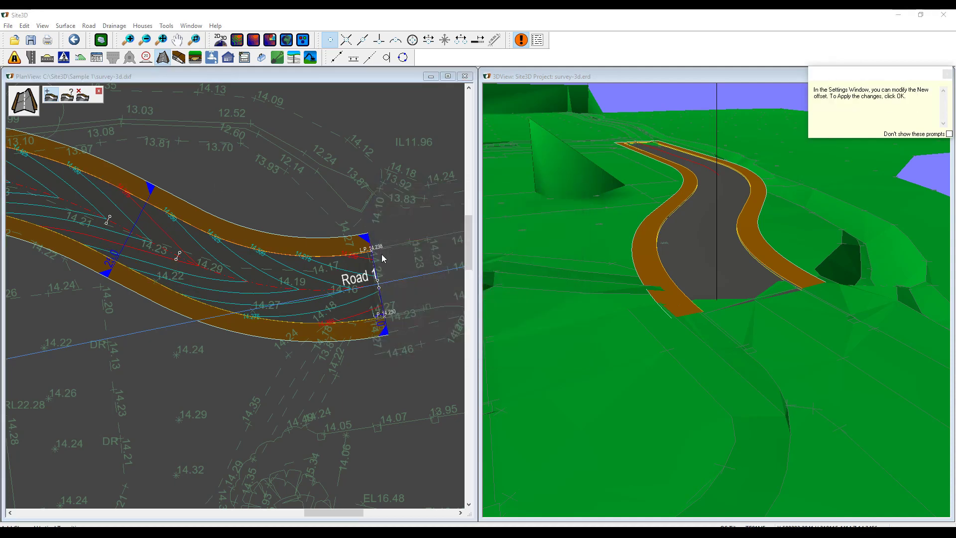
pyautogui.click(384, 256)
pyautogui.click(525, 320)
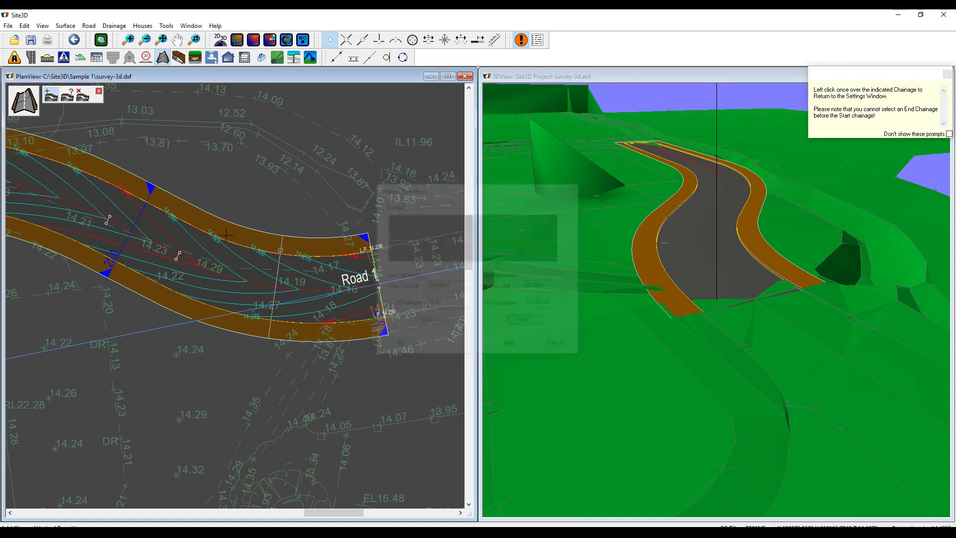
pyautogui.click(177, 253)
pyautogui.doubleClick(558, 287)
pyautogui.write('40')
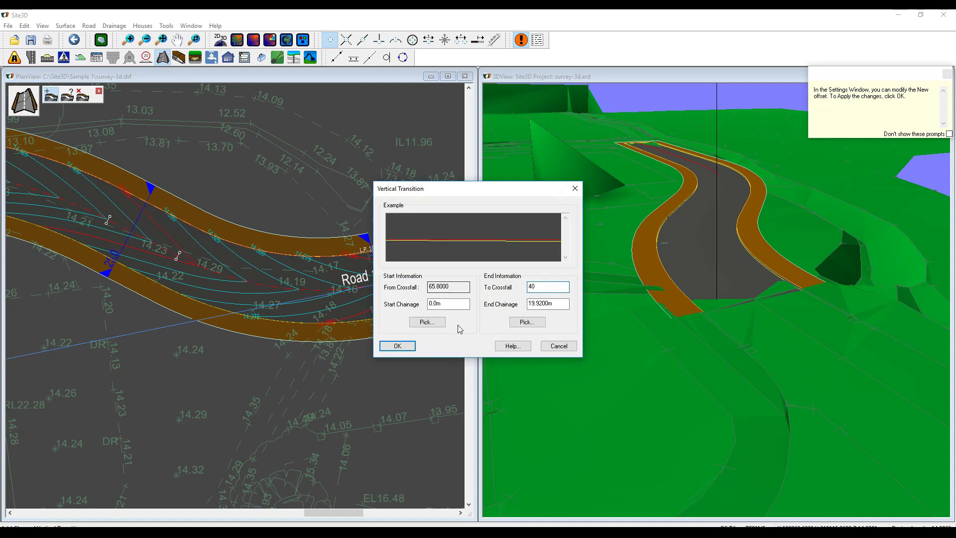
pyautogui.click(397, 345)
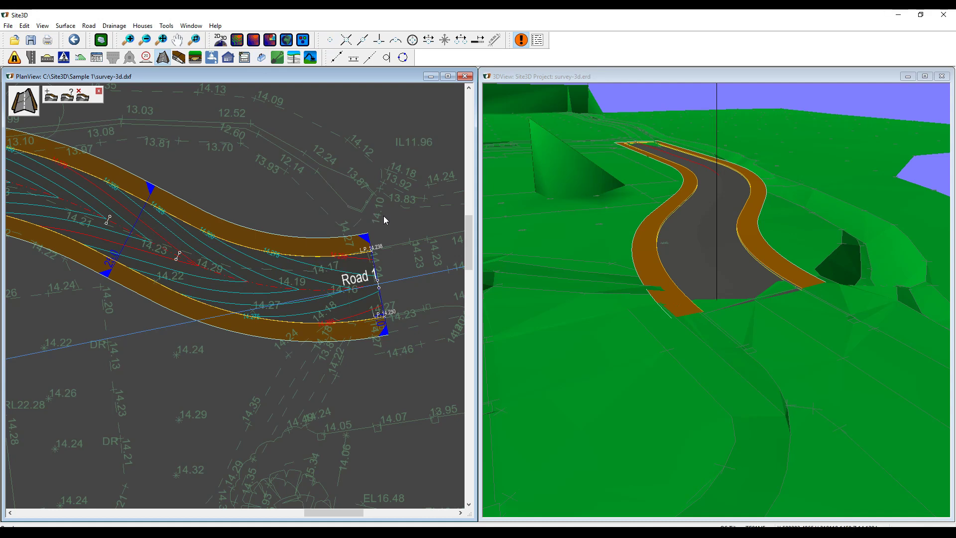
pyautogui.moveTo(399, 229); pyautogui.dragTo(379, 240, button='middle')
pyautogui.moveTo(779, 366); pyautogui.dragTo(784, 339)
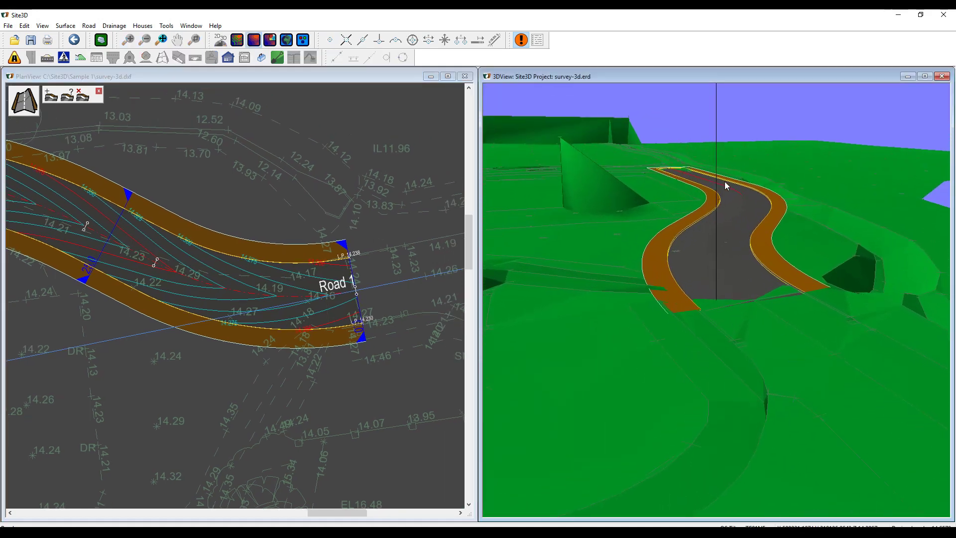